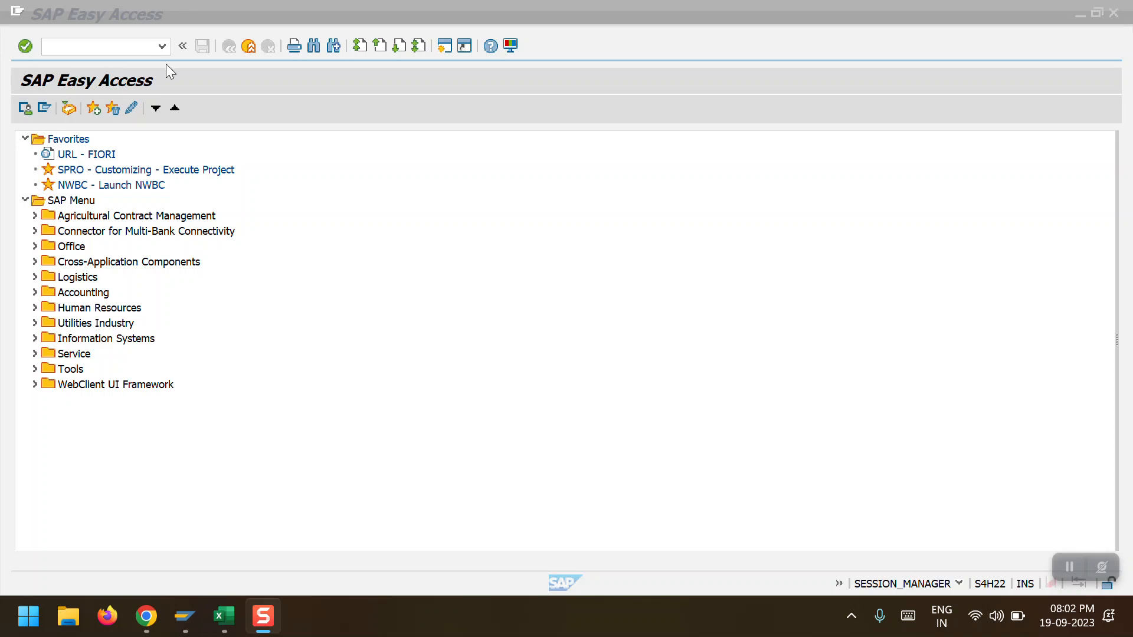
# Open the Foreign Currency Valuation transaction FAGL_FCV.
pyautogui.click(123, 52)
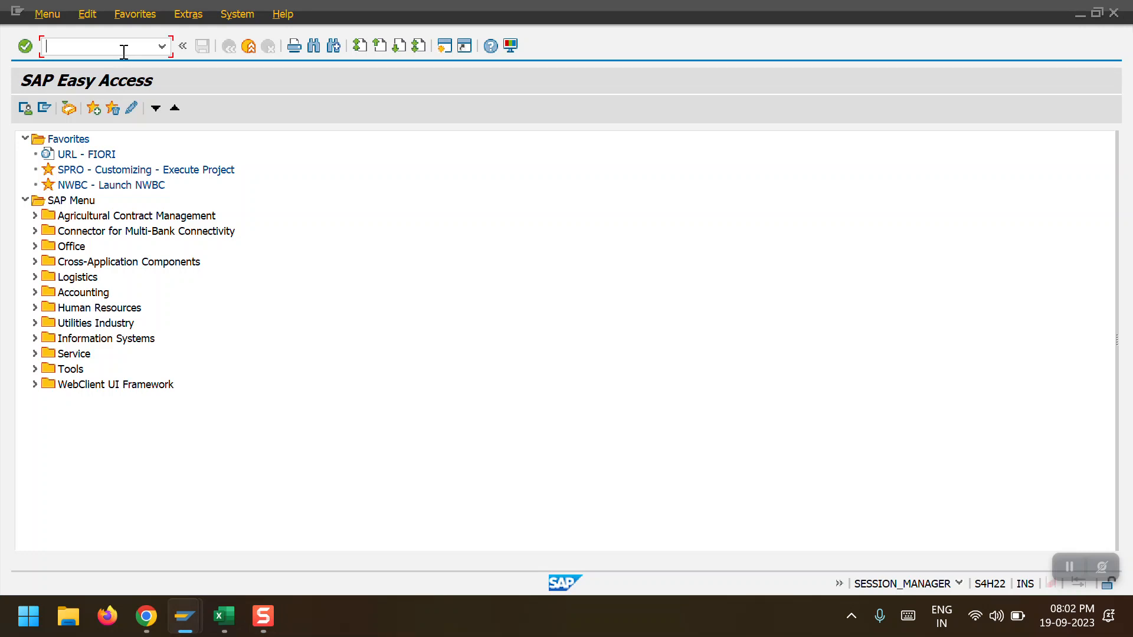
pyautogui.write('F')
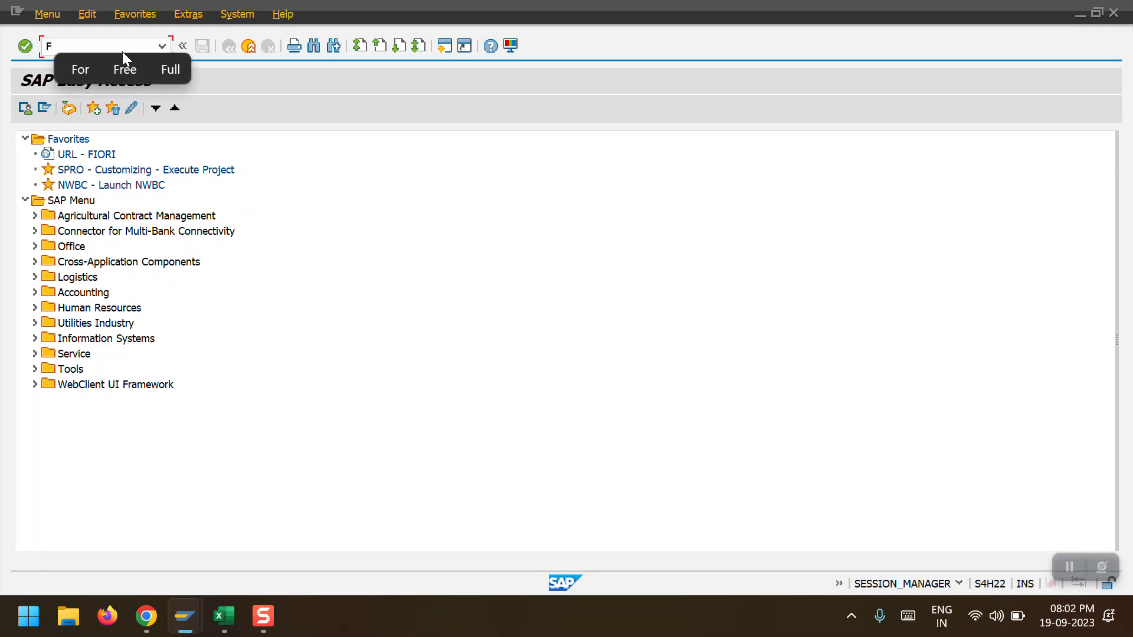
pyautogui.write('AGL_FCV')
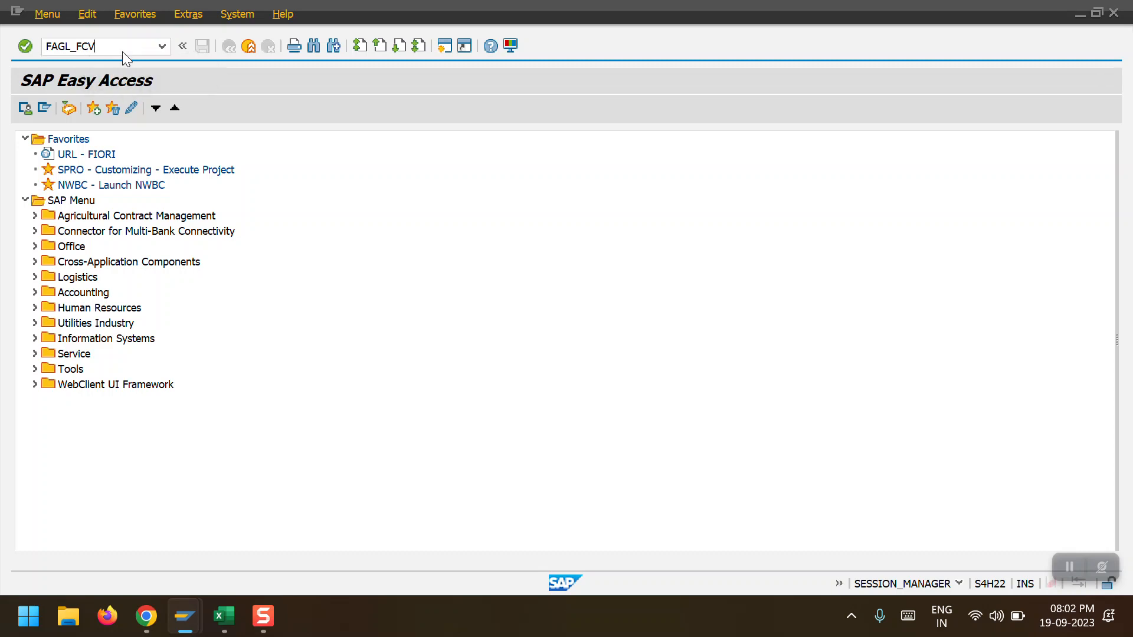
pyautogui.press('Return')
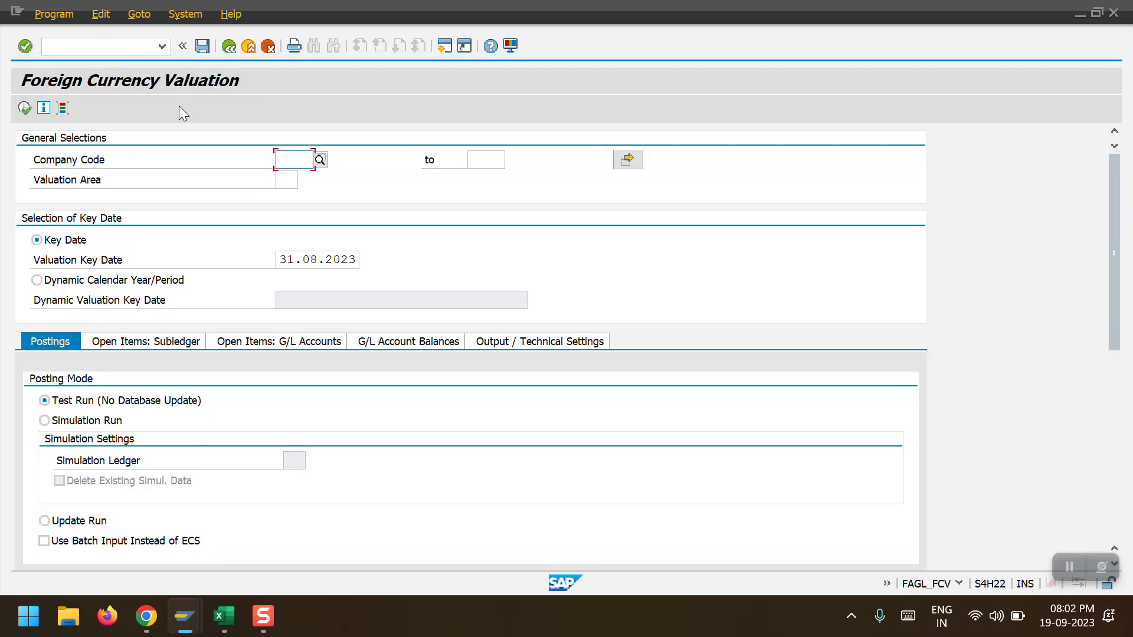
# Enter company code 2000 and valuation area H2, and set the posting mode to Update Run.
pyautogui.click(293, 158)
pyautogui.click(291, 175)
pyautogui.click(291, 178)
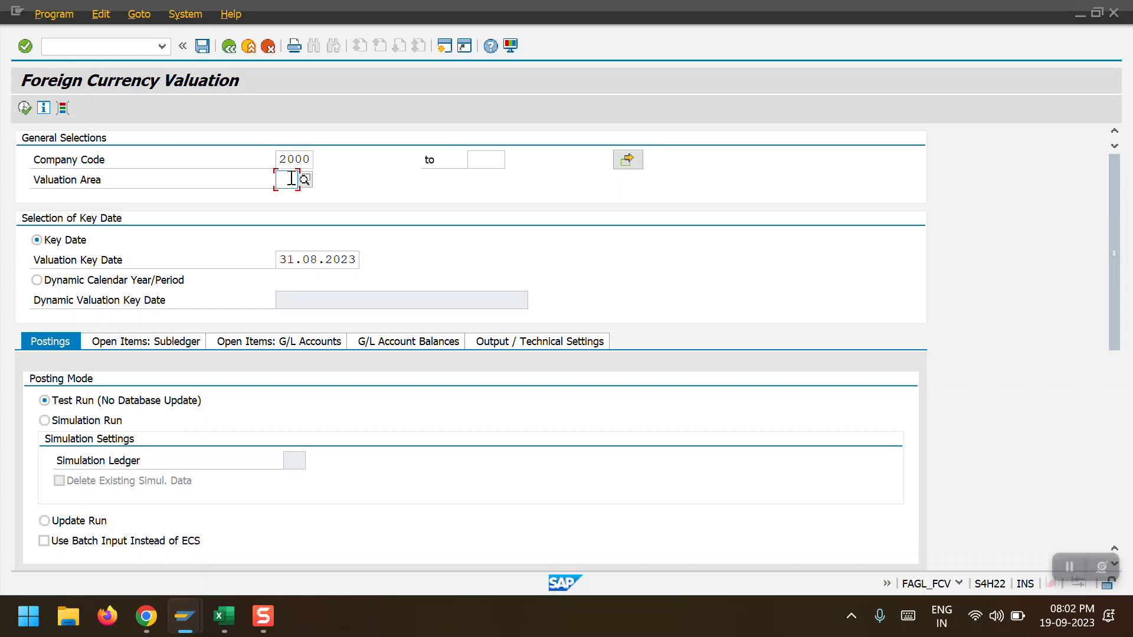
pyautogui.click(293, 214)
pyautogui.click(69, 521)
# Enable valuation of G/L account balances, including P&L accounts, in the G/L account selection.
pyautogui.click(405, 341)
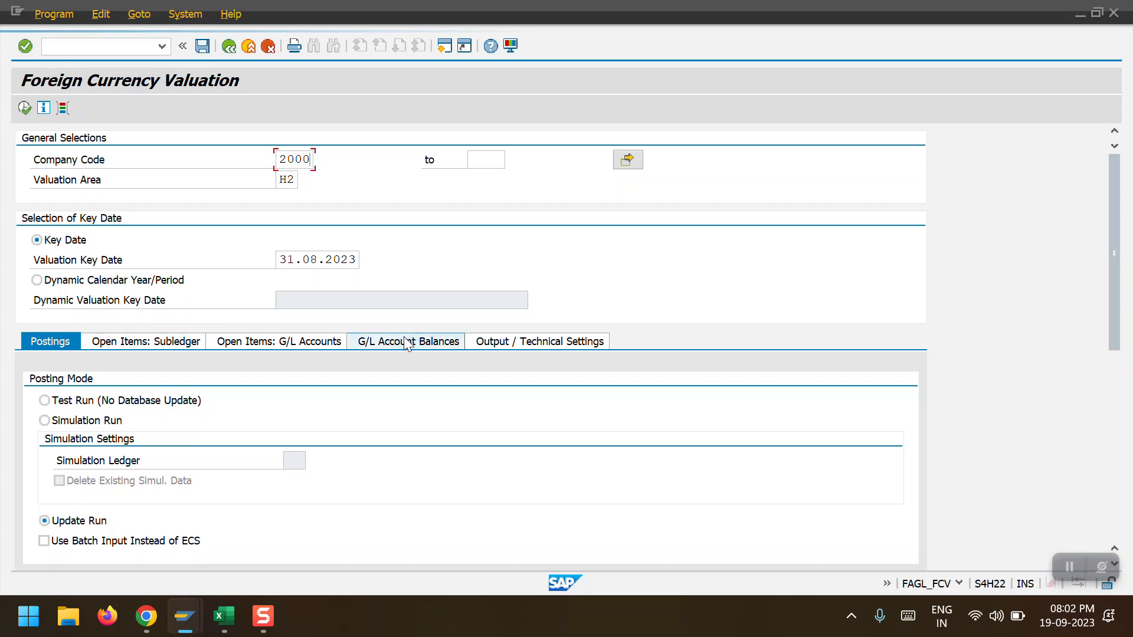
pyautogui.click(44, 401)
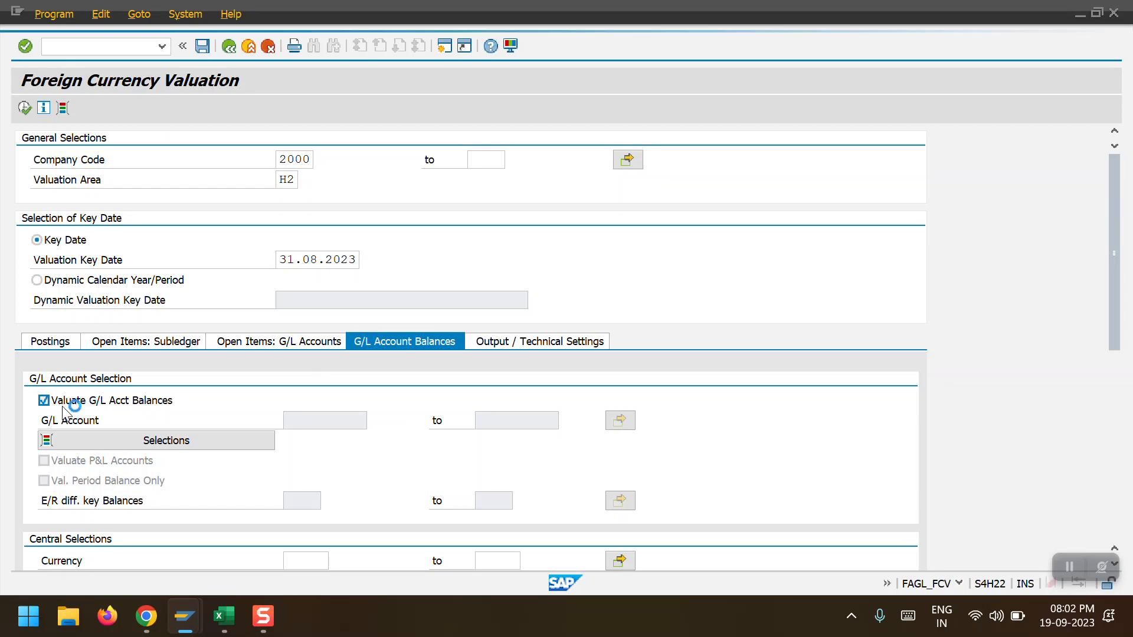
pyautogui.click(45, 461)
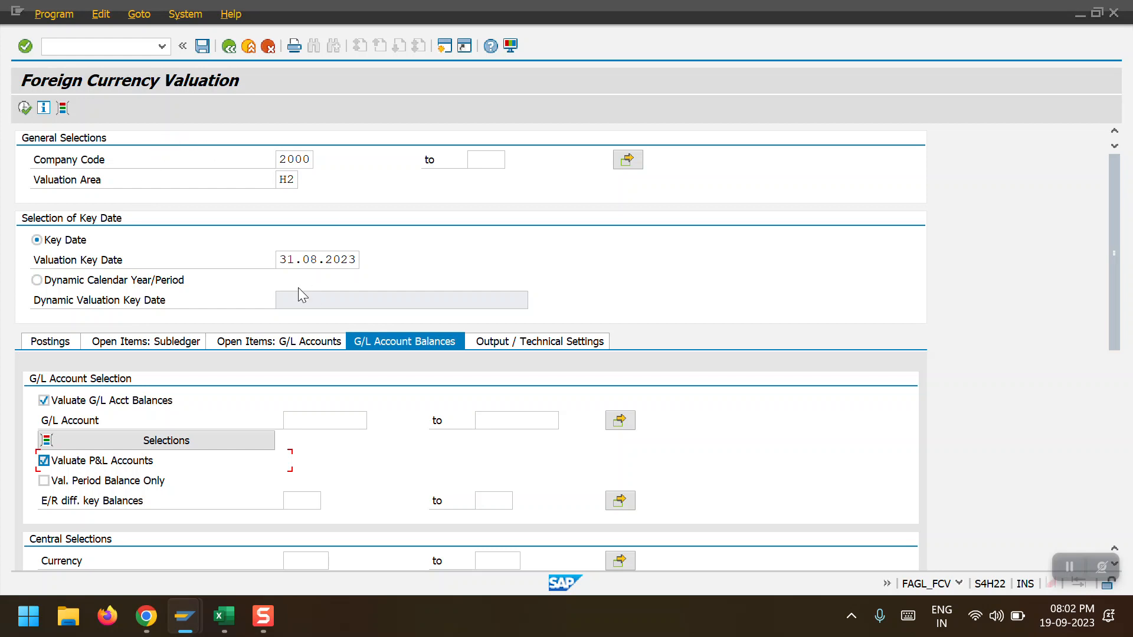
pyautogui.moveTo(281, 261); pyautogui.dragTo(360, 260)
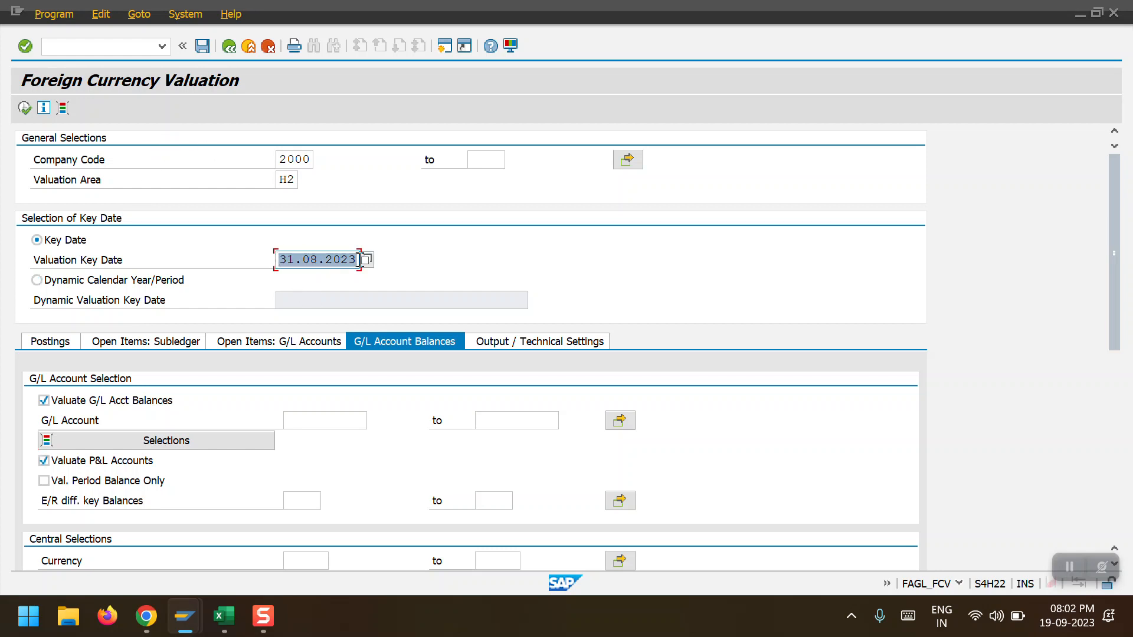
# Start saving the selections as a variant and name it FAGL_FCV.
pyautogui.click(201, 47)
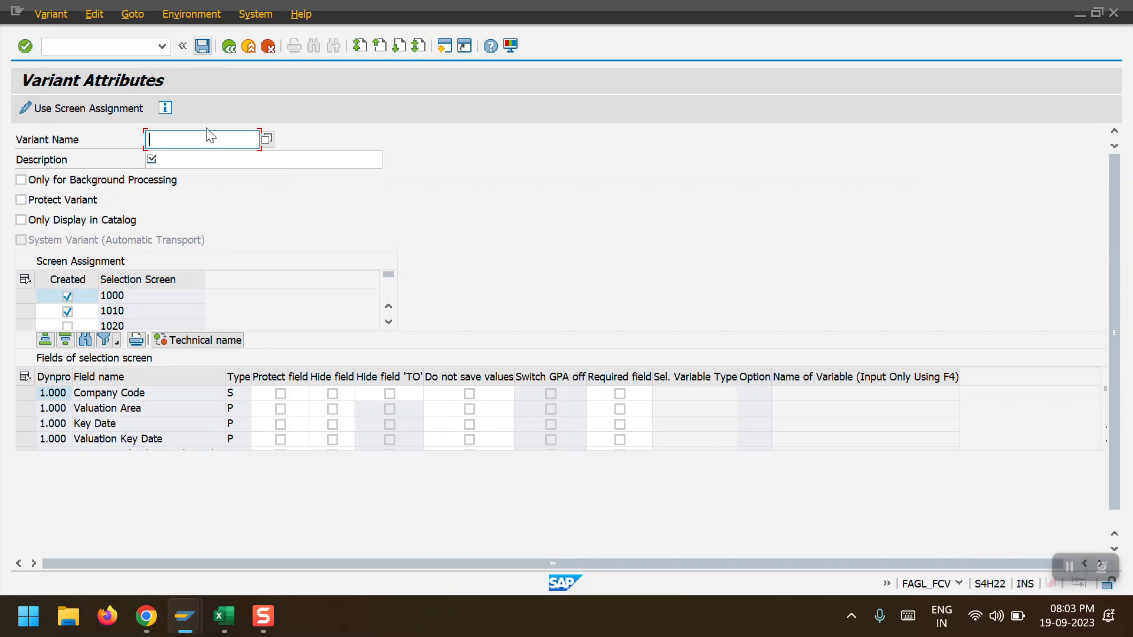
pyautogui.write('FAG')
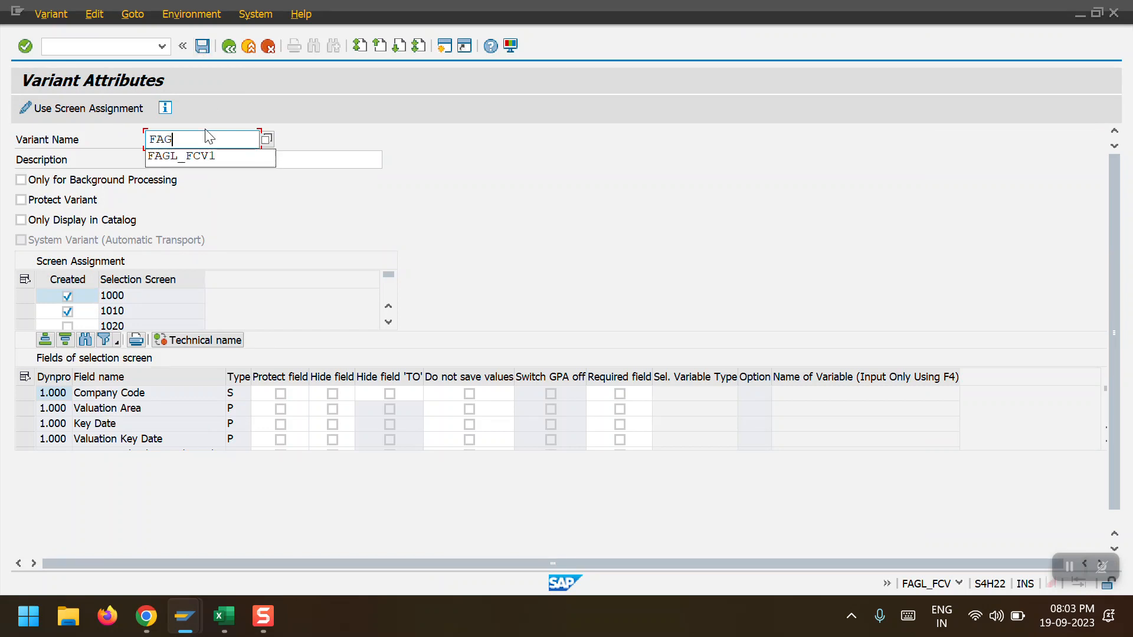
pyautogui.press('Down')
pyautogui.press('Return')
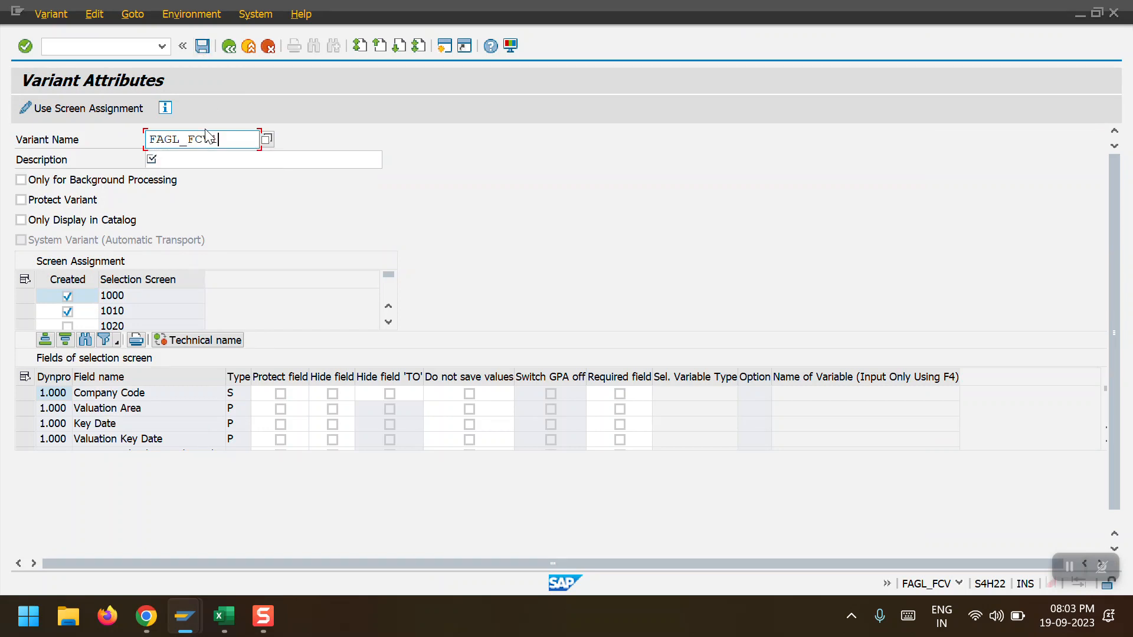
pyautogui.write('.1')
pyautogui.press('BackSpace')
pyautogui.press('BackSpace')
pyautogui.press('BackSpace')
# Reuse the variant name as its description, make it protected and only for background processing, and save the variant.
pyautogui.moveTo(219, 139); pyautogui.dragTo(136, 132)
pyautogui.hotkey('ctrl', 'c')
pyautogui.click(158, 159)
pyautogui.hotkey('ctrl', 'v')
pyautogui.click(21, 199)
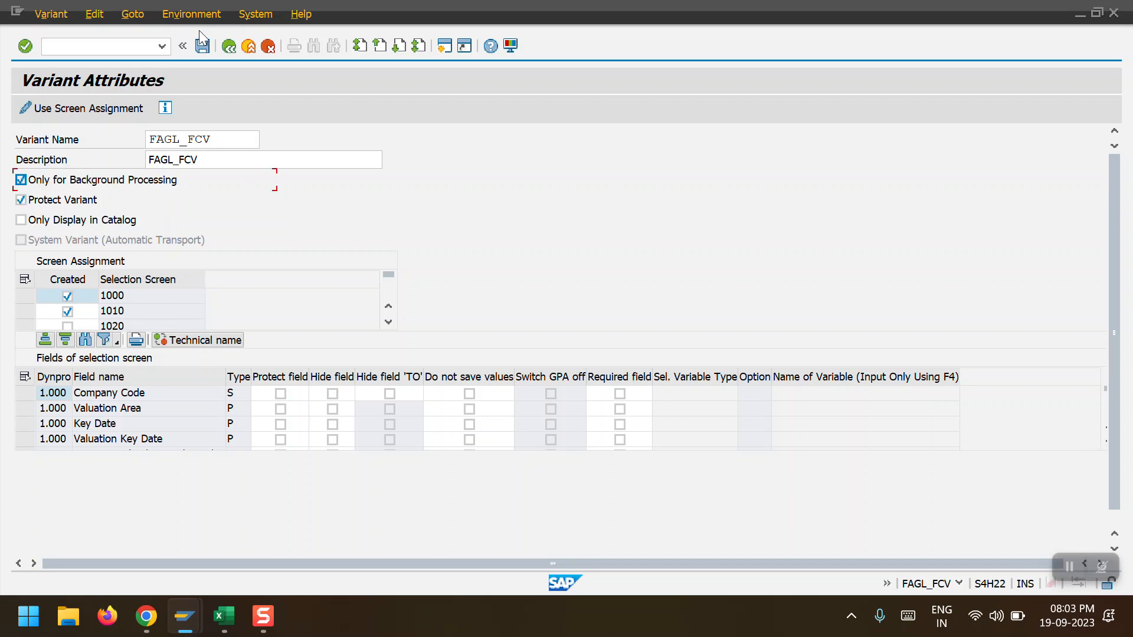
pyautogui.click(207, 49)
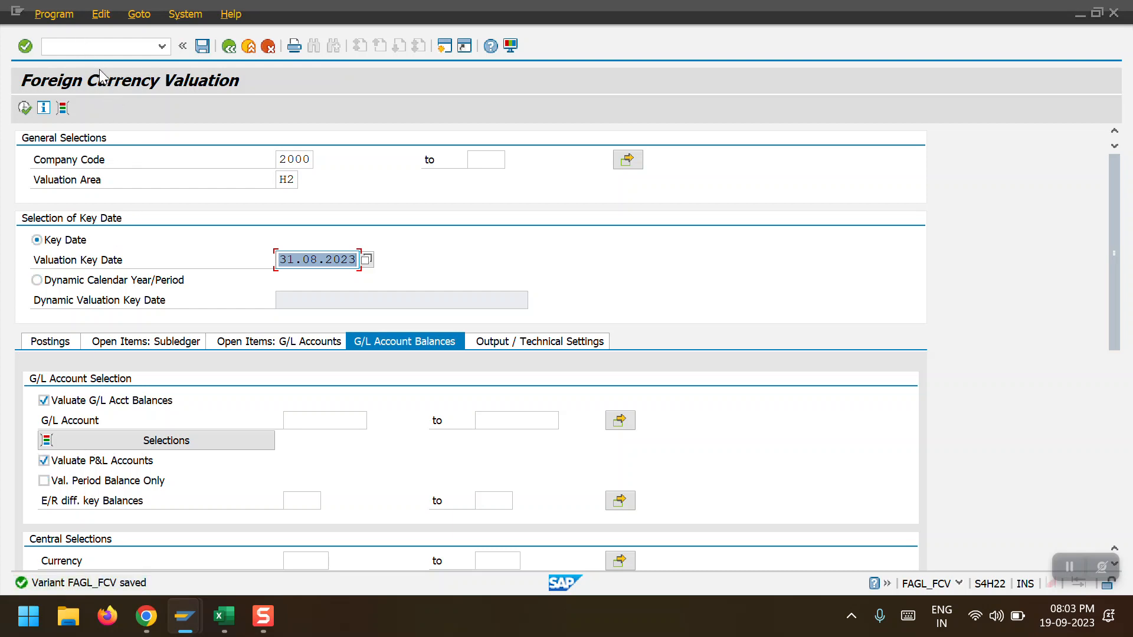
# Switch to transaction SM36 and name the new background job FAGL_FCV.
pyautogui.click(96, 49)
pyautogui.write('/N')
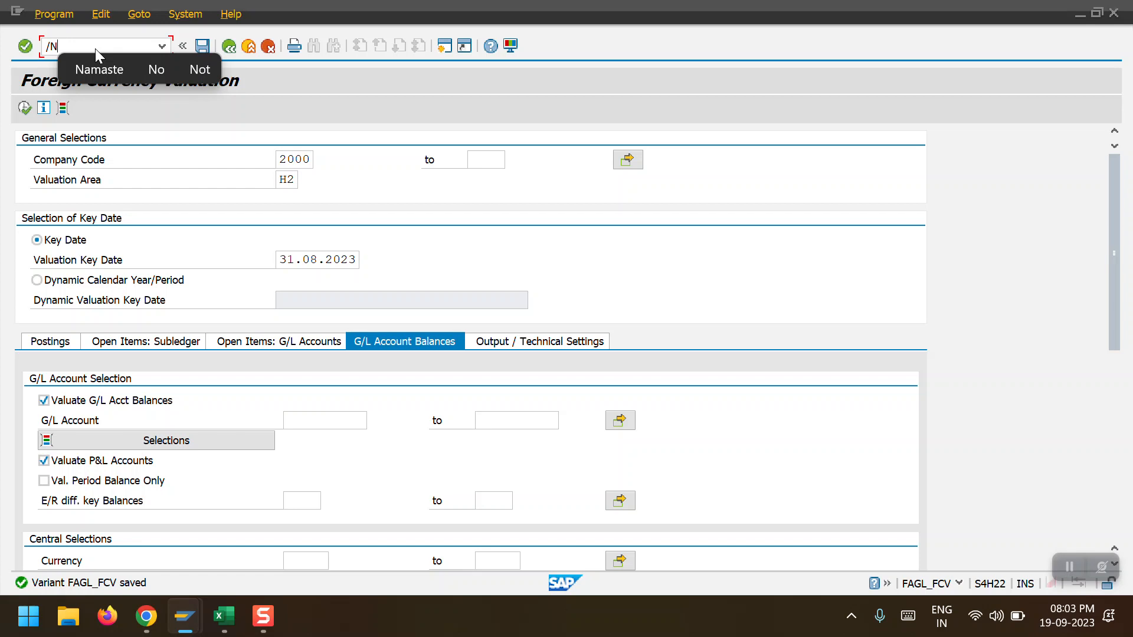
pyautogui.write('SM36')
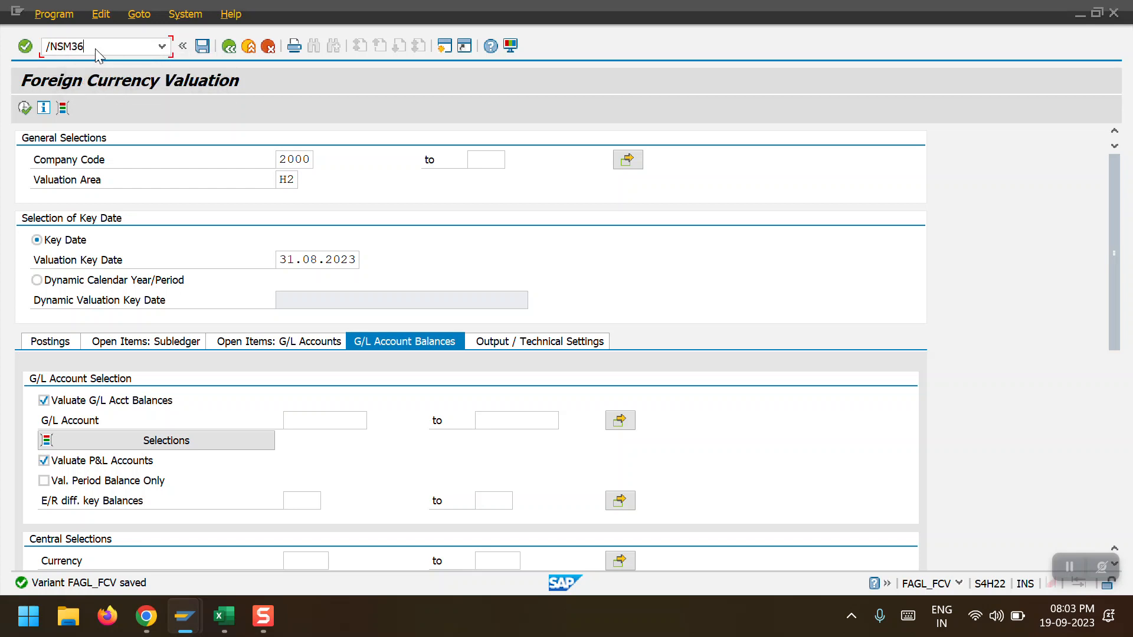
pyautogui.press('Return')
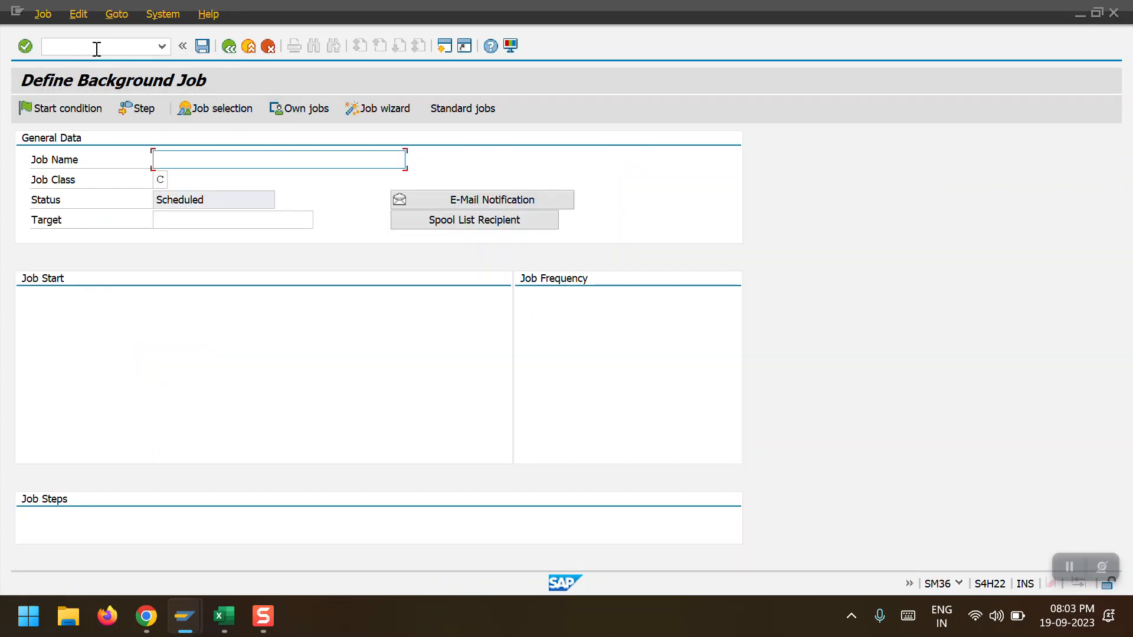
pyautogui.write('FAG')
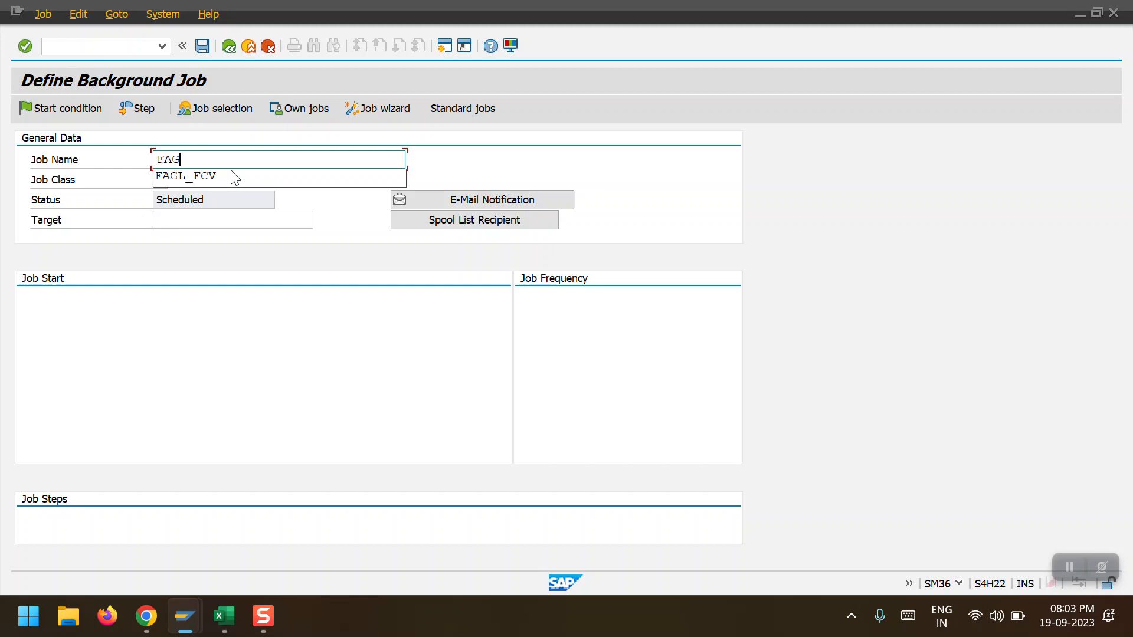
pyautogui.click(235, 177)
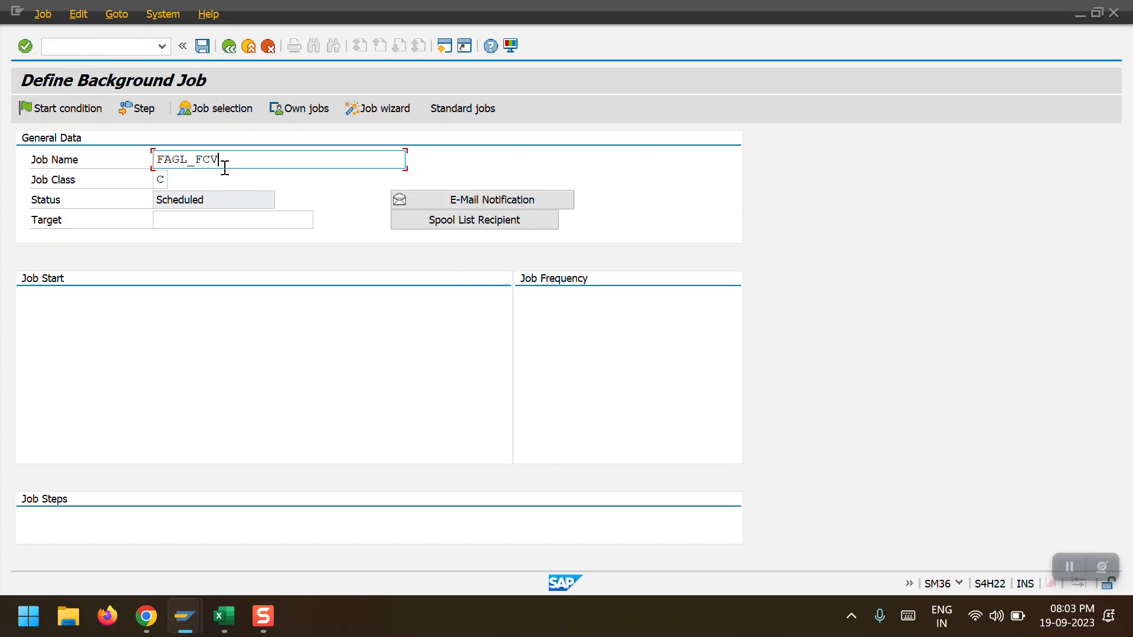
# Set the job's start condition to a scheduled date of 19.09.2023 and enable Use Alternative Time Zone.
pyautogui.click(61, 112)
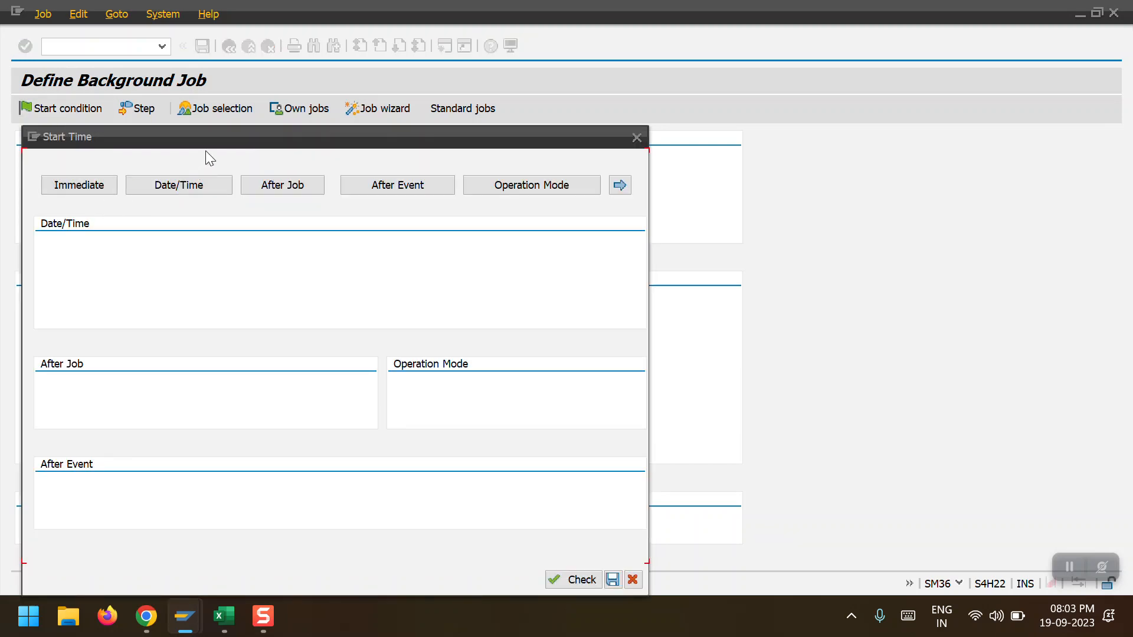
pyautogui.moveTo(341, 121); pyautogui.dragTo(567, 51)
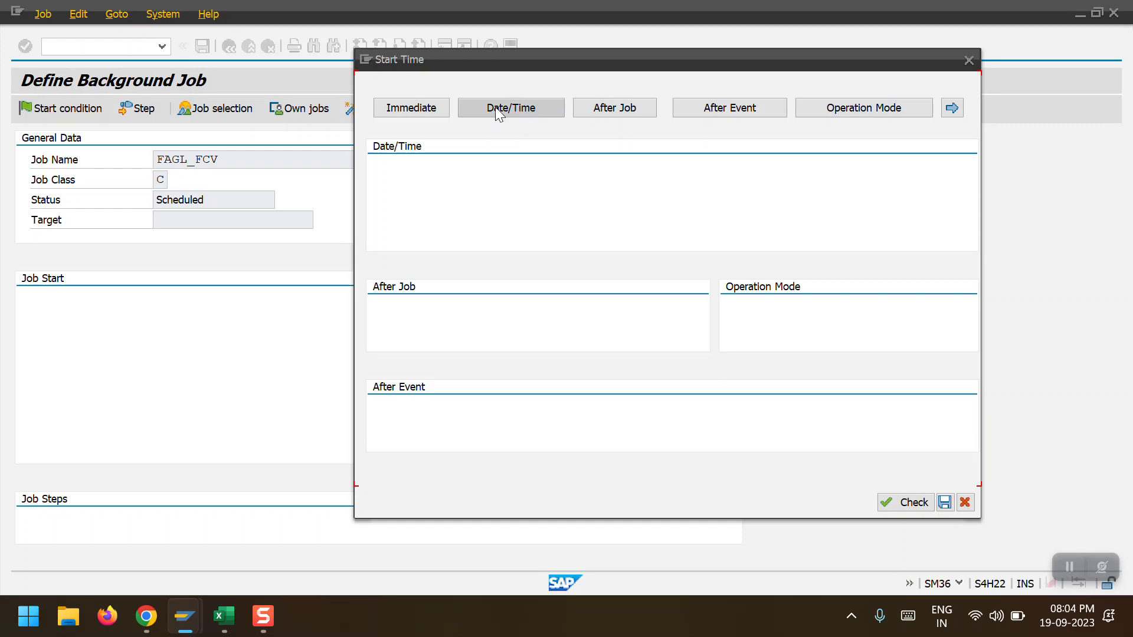
pyautogui.click(520, 109)
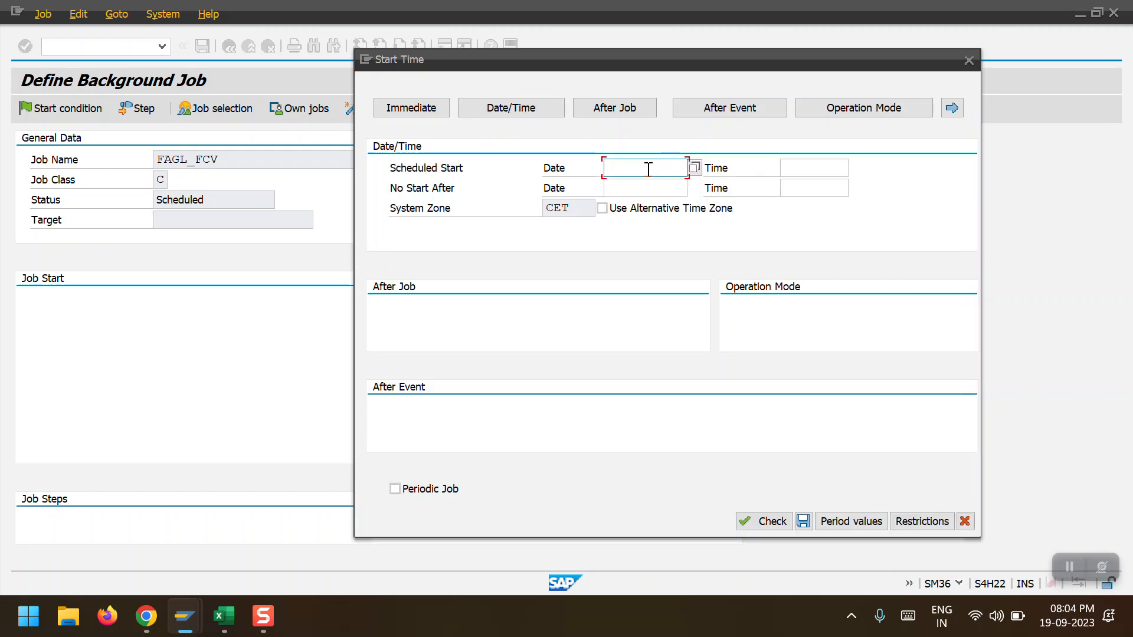
pyautogui.write('19.09.2023')
pyautogui.click(753, 172)
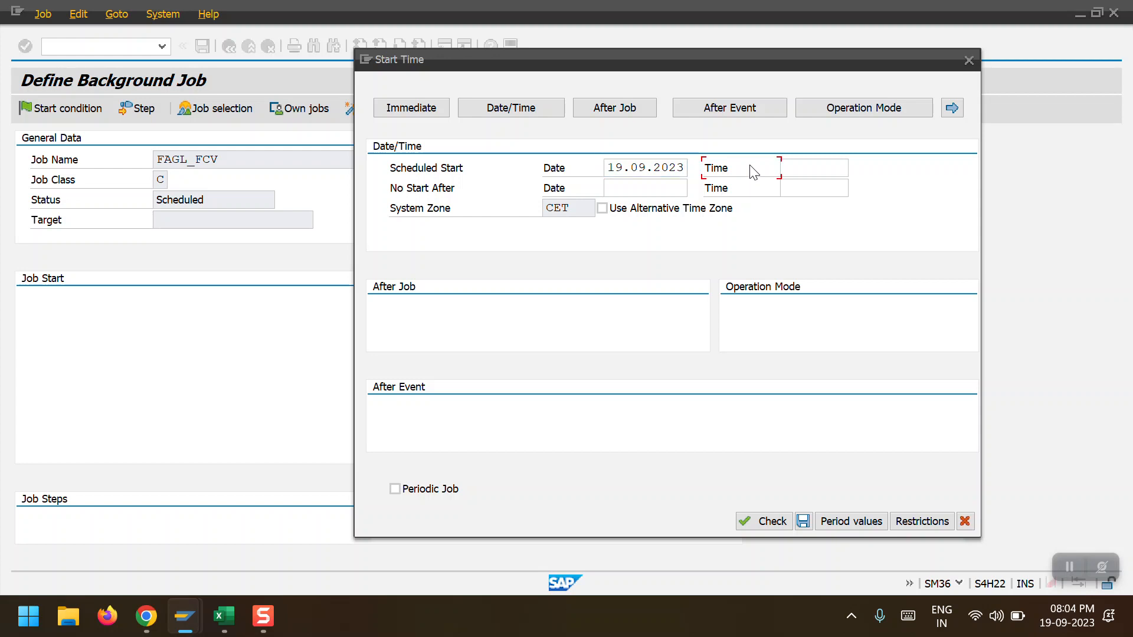
pyautogui.click(602, 209)
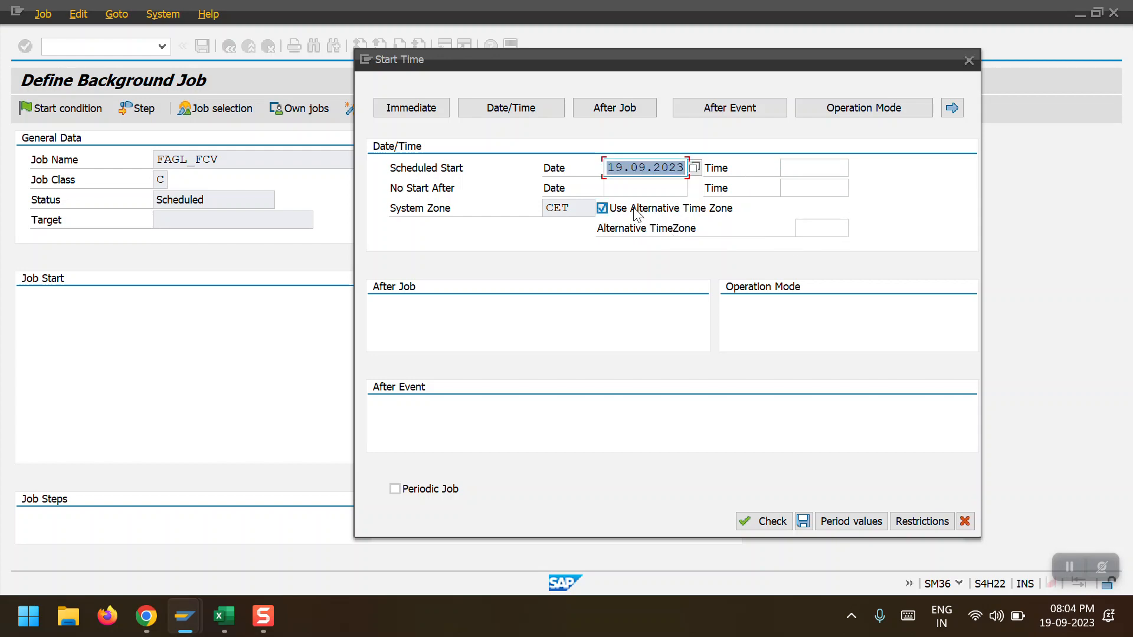
# Make the job periodic with an hourly period and try to save the start condition.
pyautogui.click(852, 522)
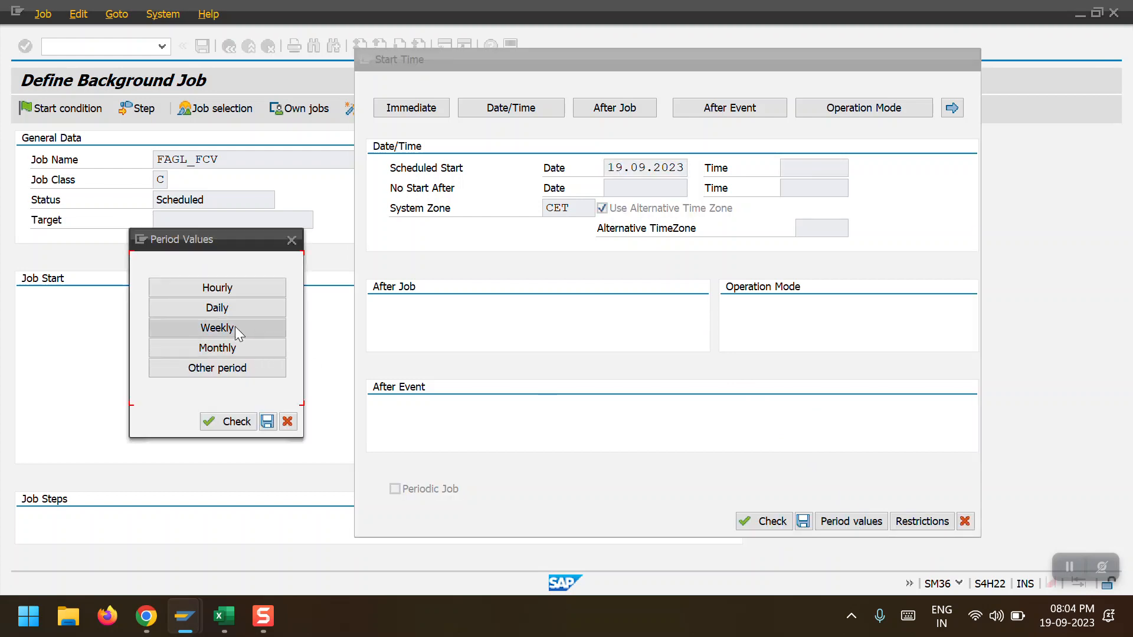
pyautogui.click(239, 285)
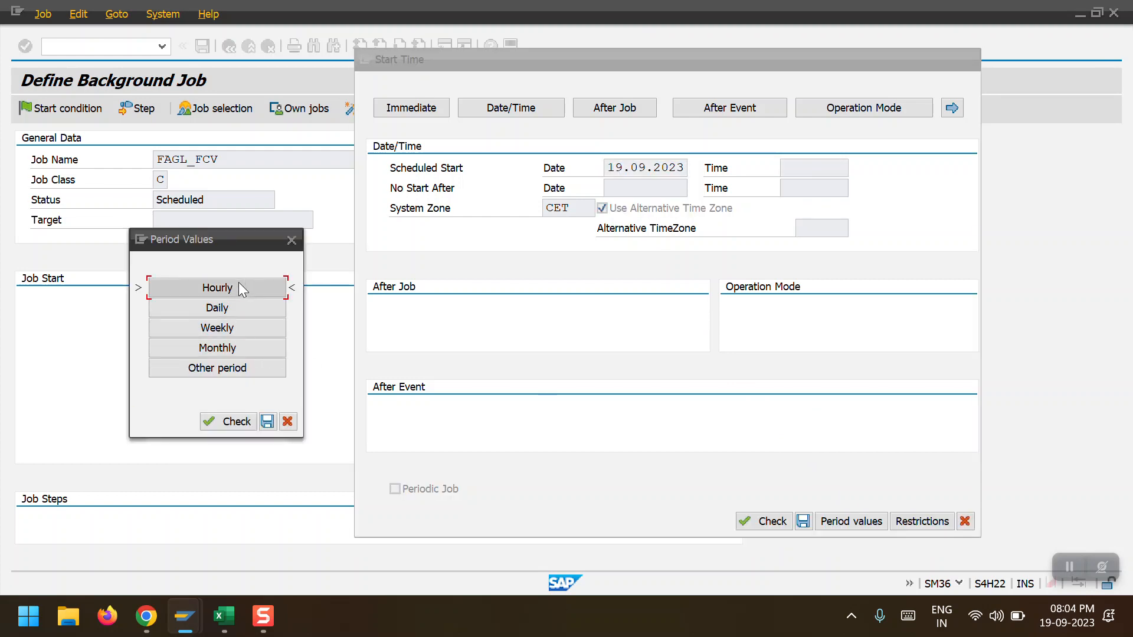
pyautogui.click(263, 423)
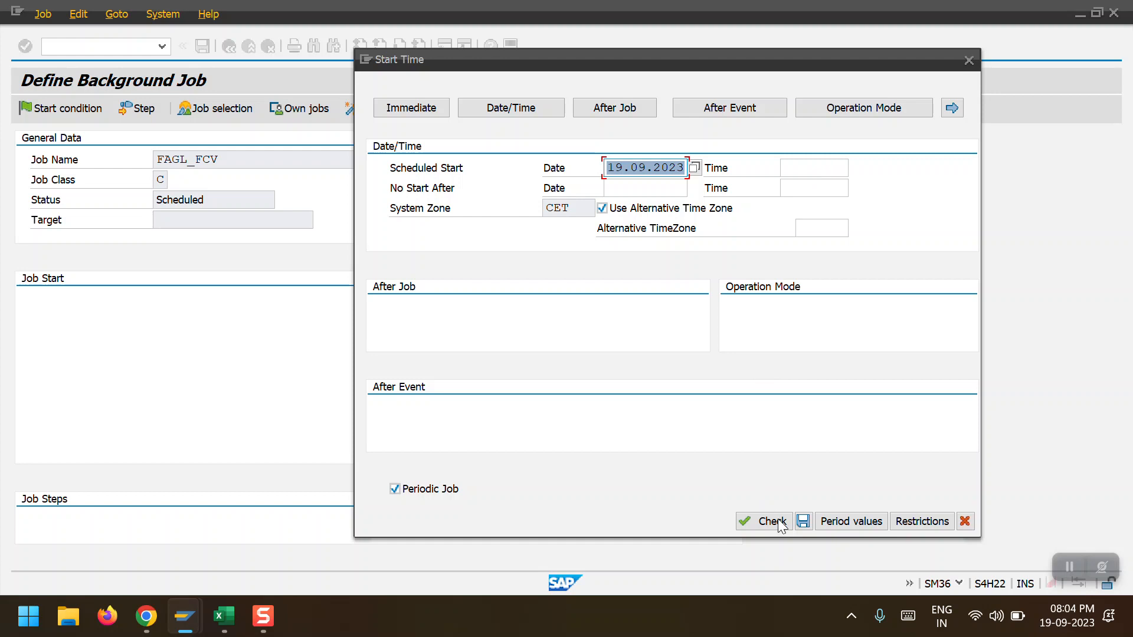
pyautogui.click(801, 526)
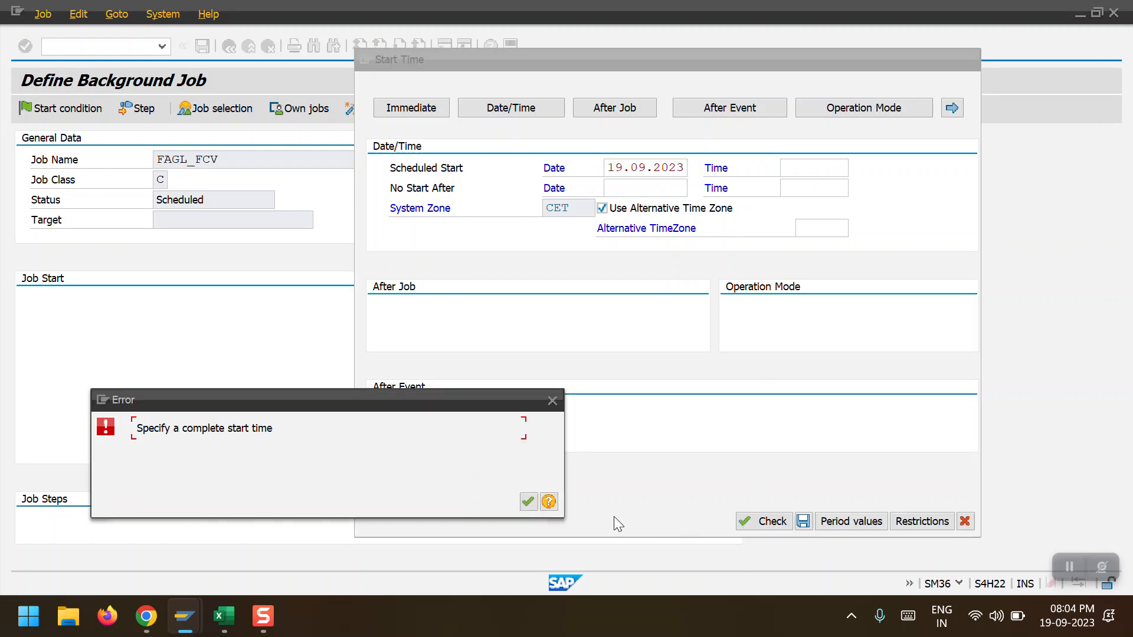
pyautogui.click(523, 503)
# Set the scheduled start time to 22:35:15.
pyautogui.click(794, 168)
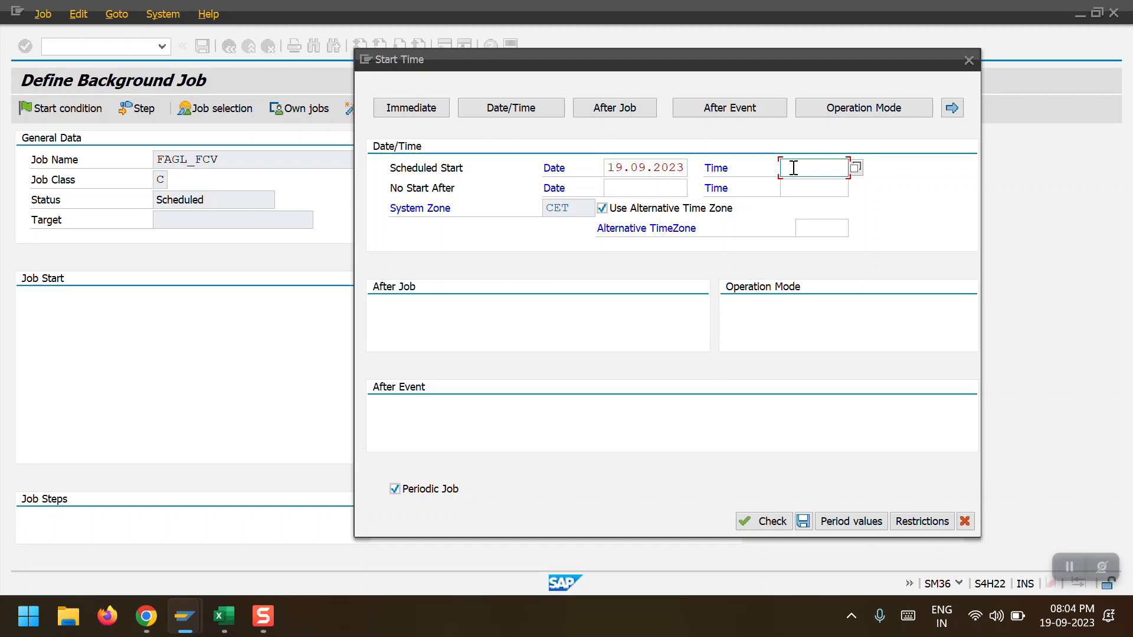
pyautogui.click(856, 169)
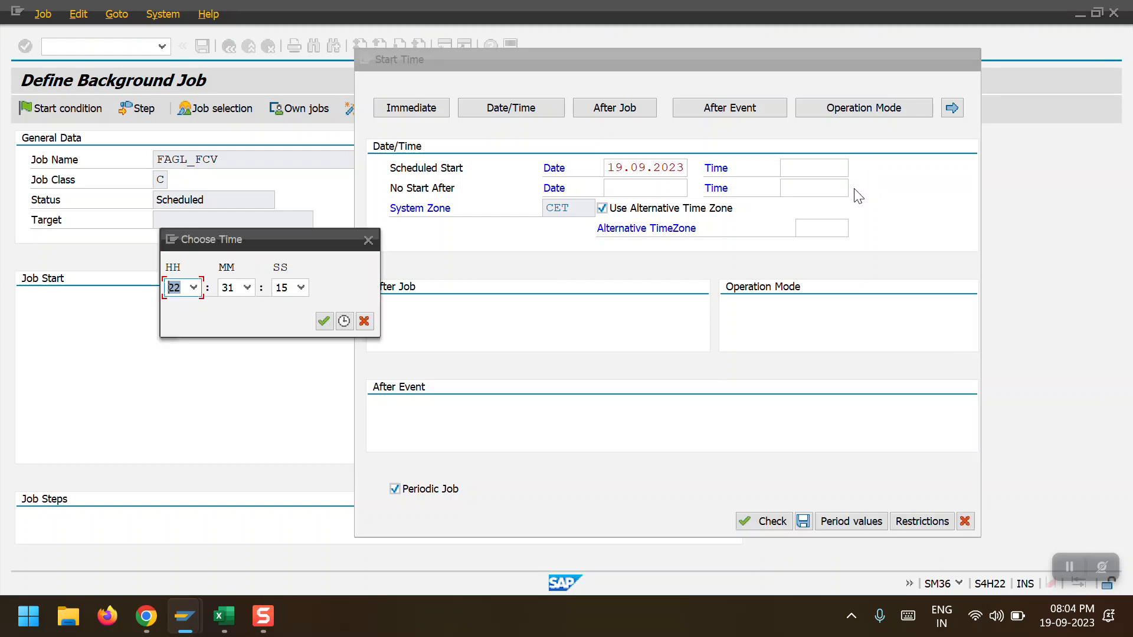
pyautogui.click(248, 287)
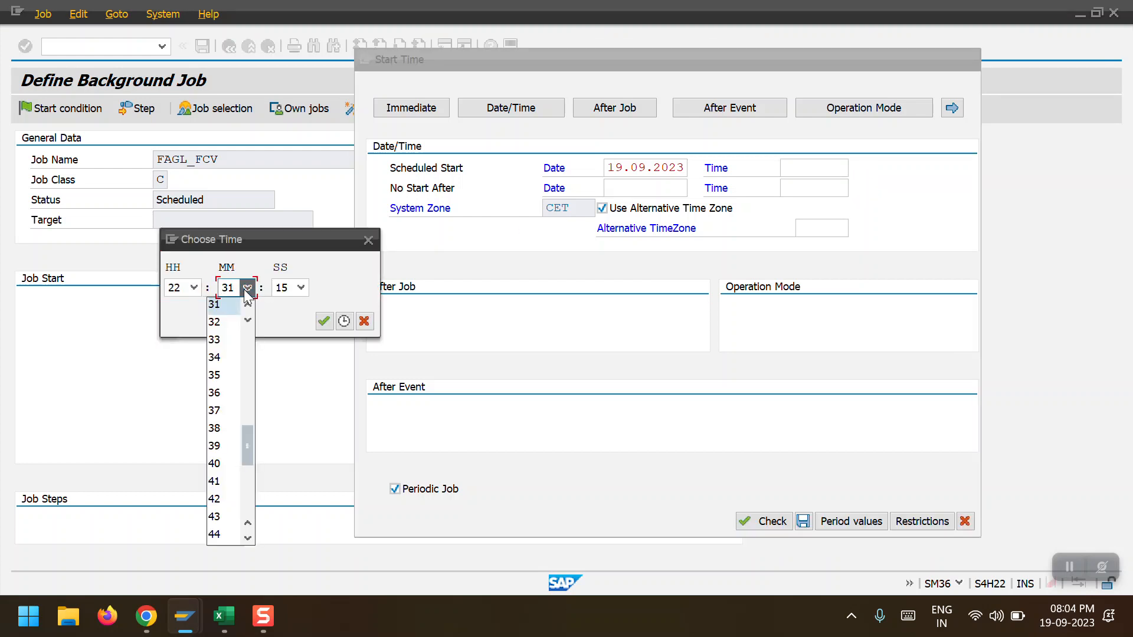
pyautogui.click(239, 365)
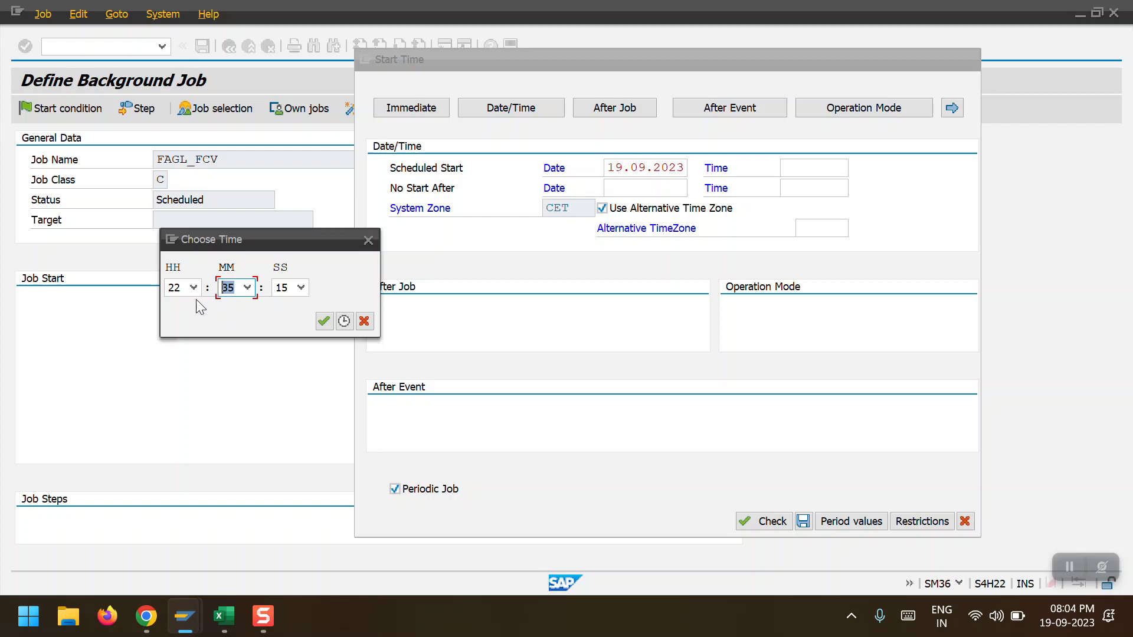
pyautogui.click(248, 288)
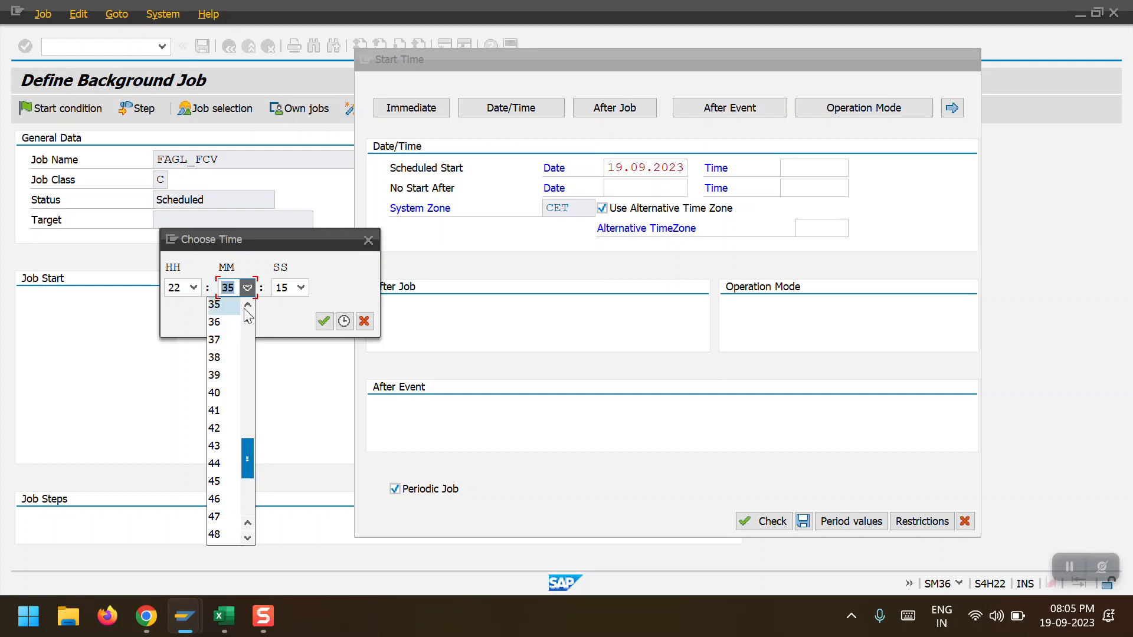
pyautogui.click(178, 303)
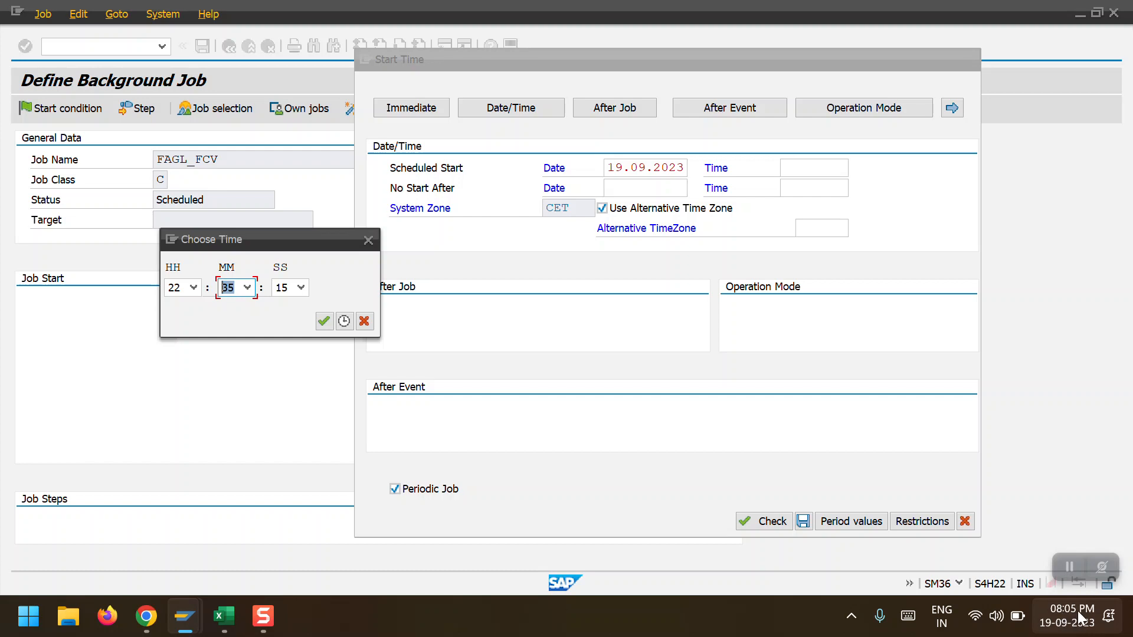
pyautogui.click(324, 321)
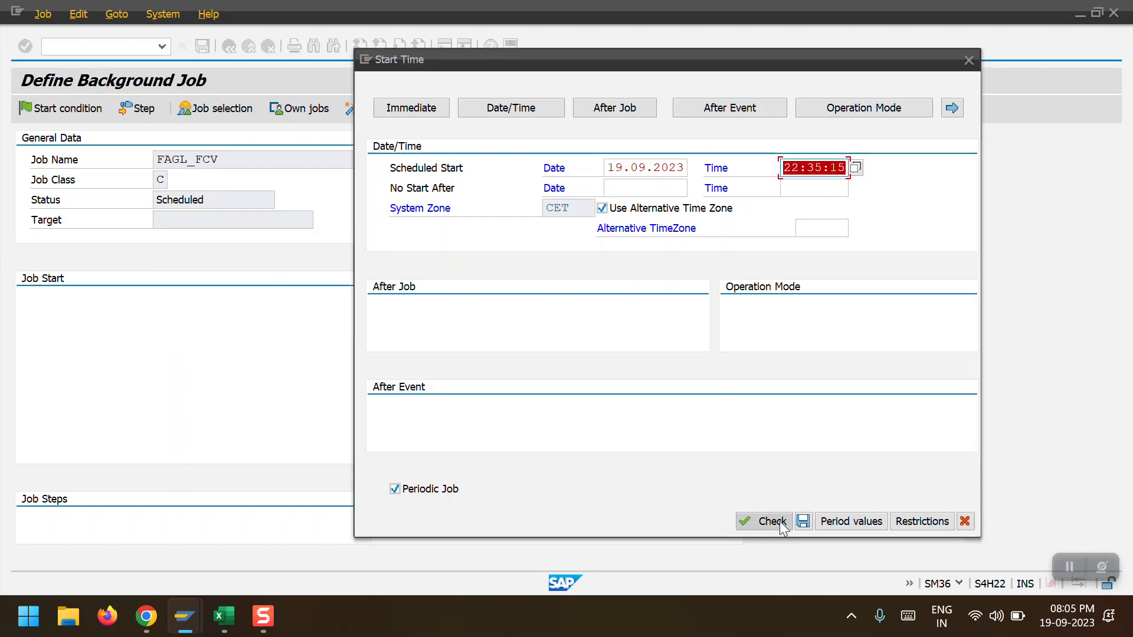
# Set the period of the periodic job to hourly and save the start condition.
pyautogui.click(848, 523)
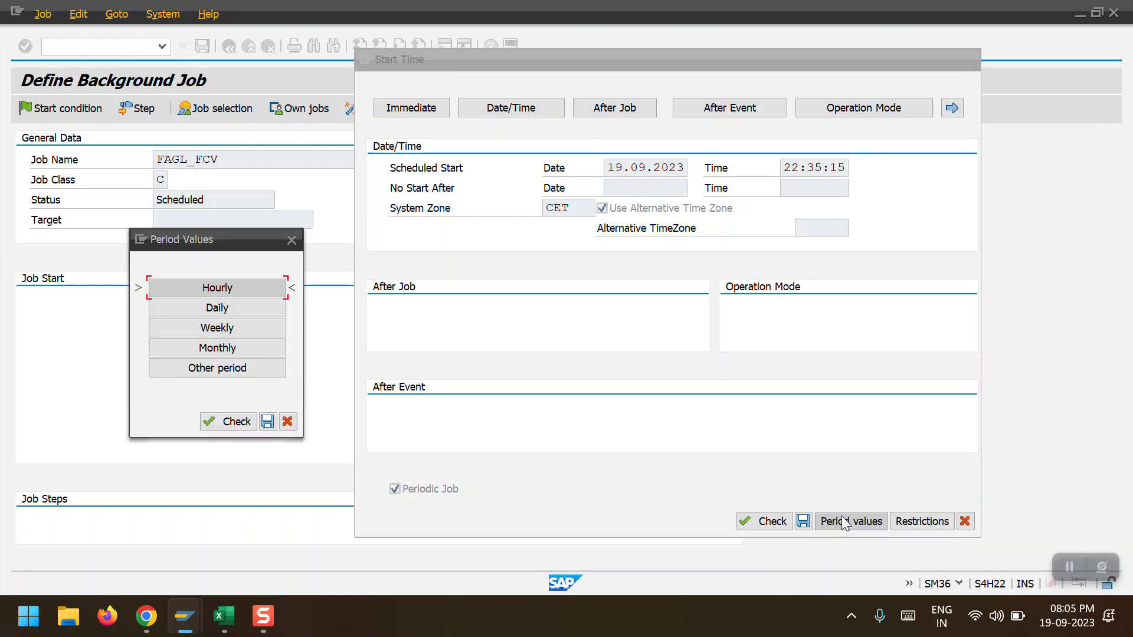
pyautogui.click(244, 289)
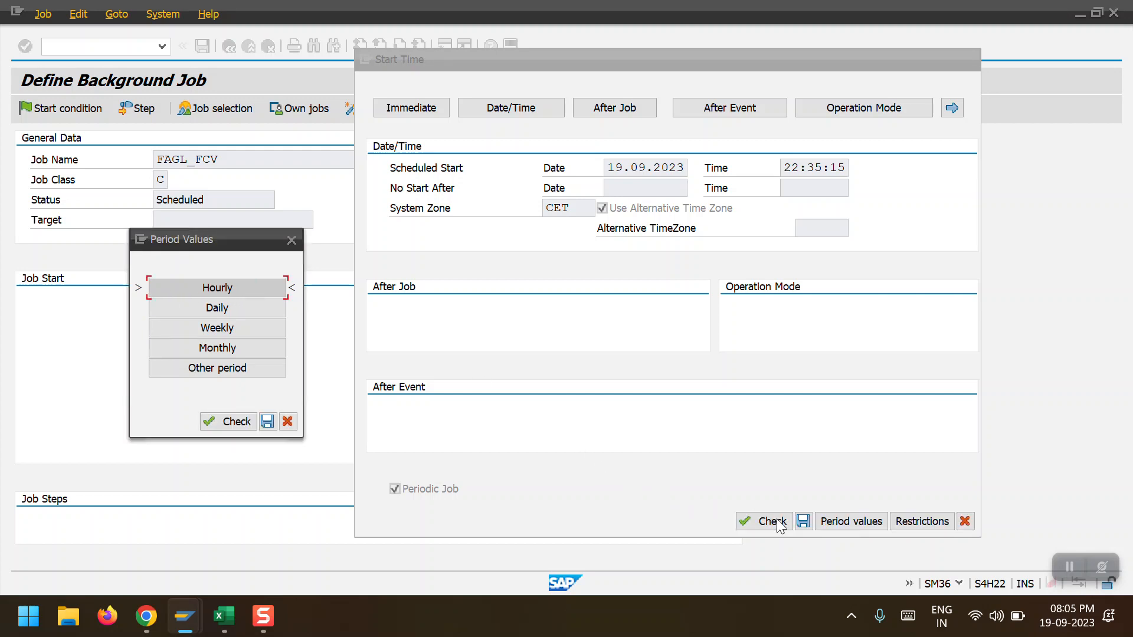
pyautogui.click(229, 421)
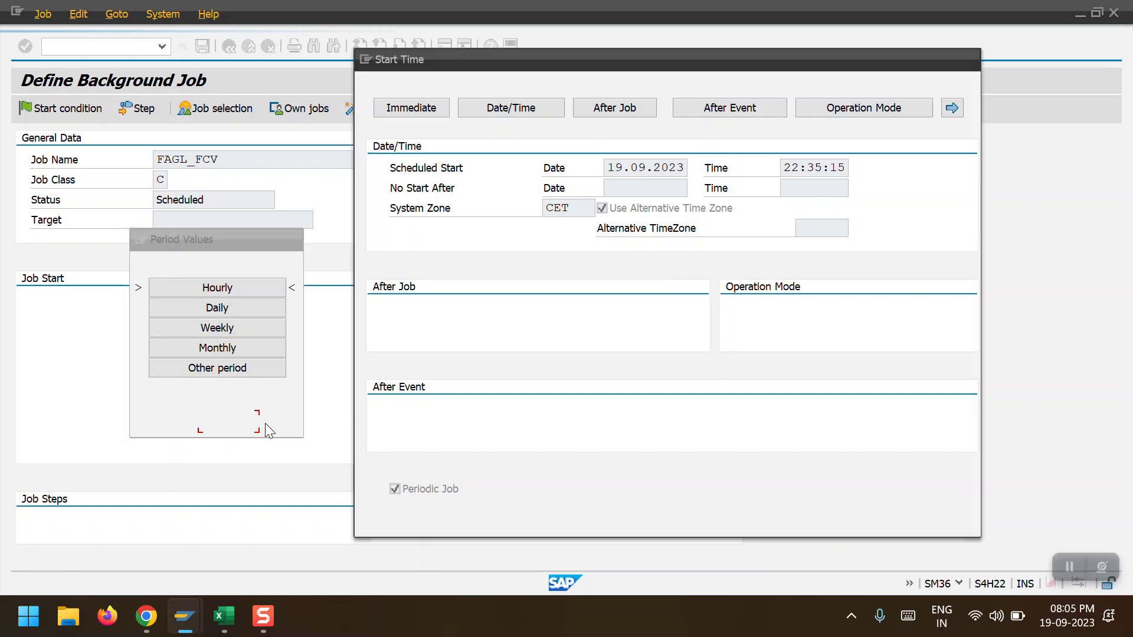
pyautogui.click(267, 421)
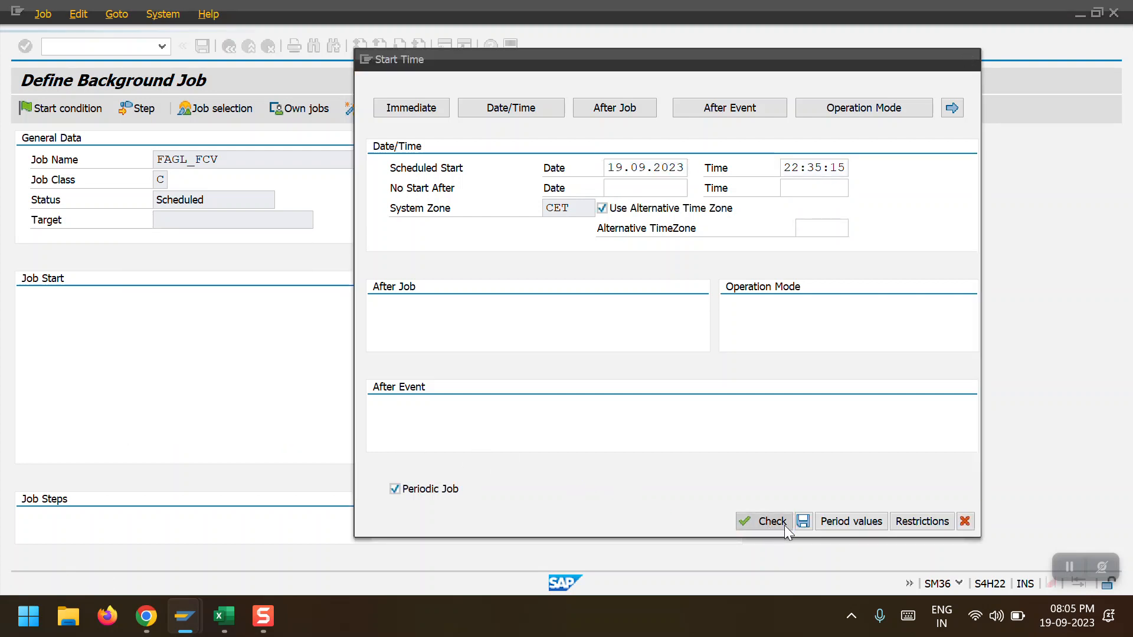
pyautogui.click(804, 522)
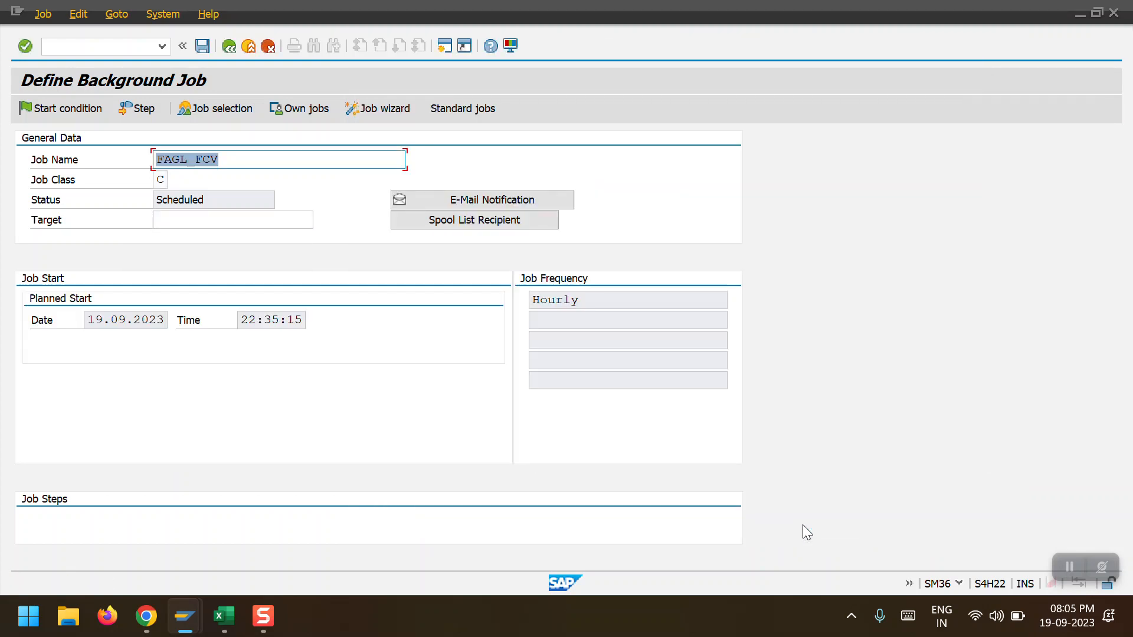
# Create a job step that runs ABAP program FAGL_FCV with variant FAGL_FCV, then check and save it.
pyautogui.click(137, 107)
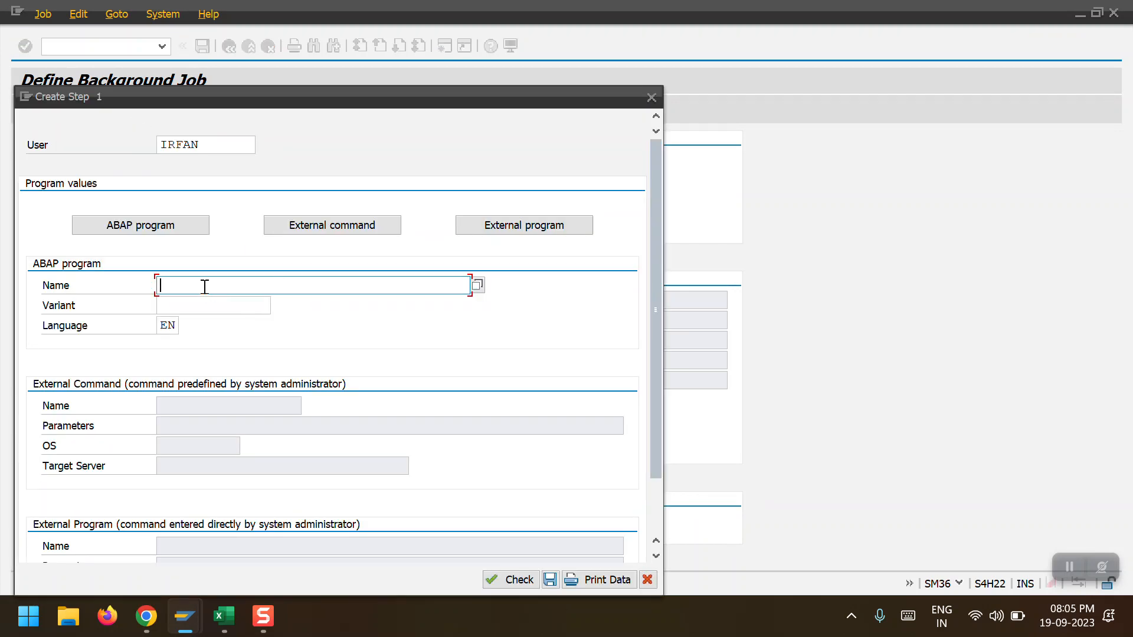
pyautogui.write('FA')
pyautogui.press('Down')
pyautogui.press('Return')
pyautogui.click(224, 310)
pyautogui.click(278, 305)
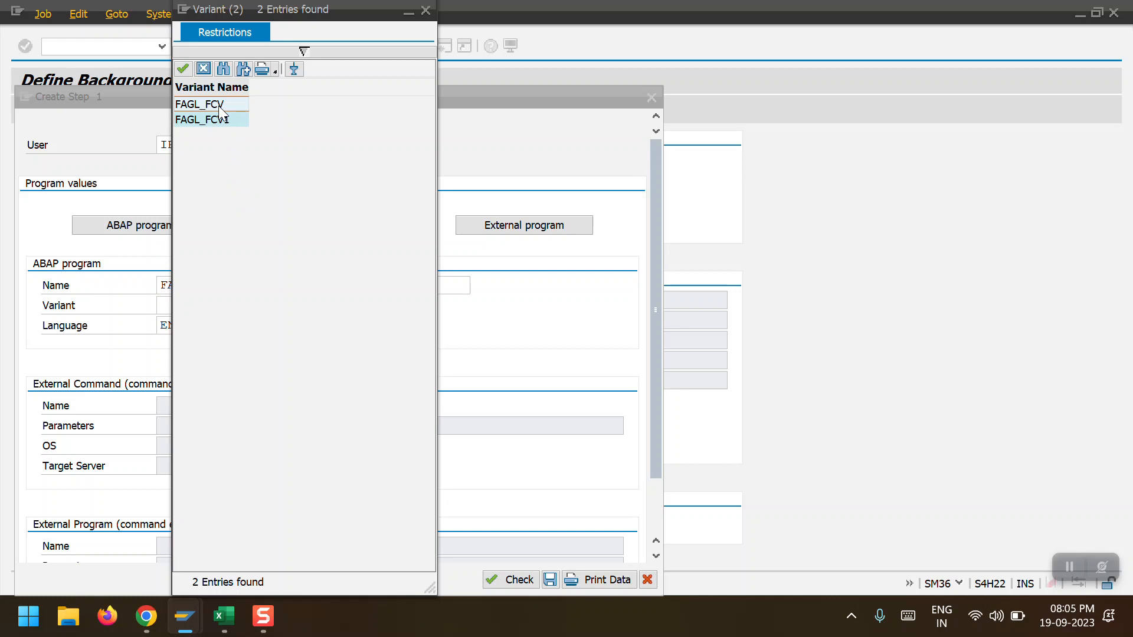
pyautogui.click(219, 105)
pyautogui.click(519, 581)
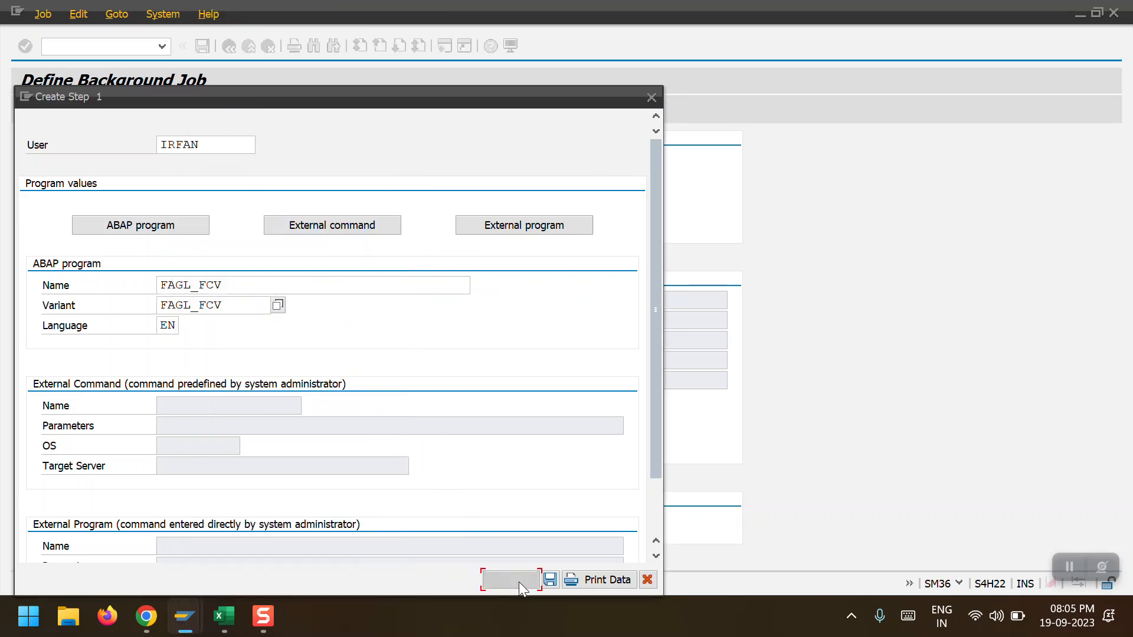
pyautogui.click(551, 583)
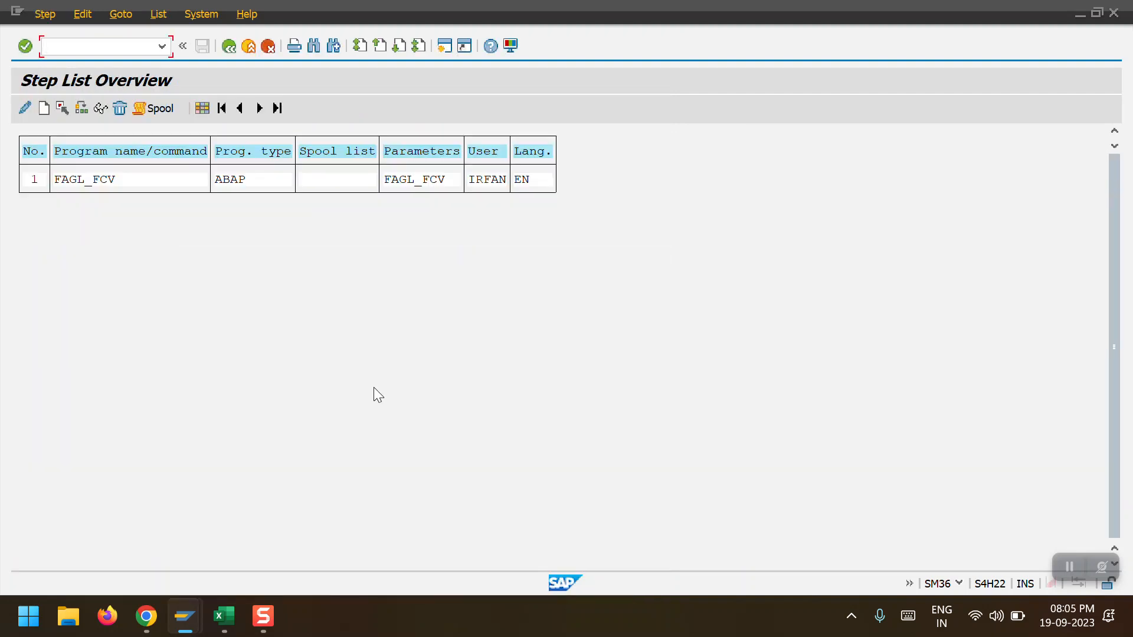
# Return from the step list to the job definition and save the background job.
pyautogui.click(231, 48)
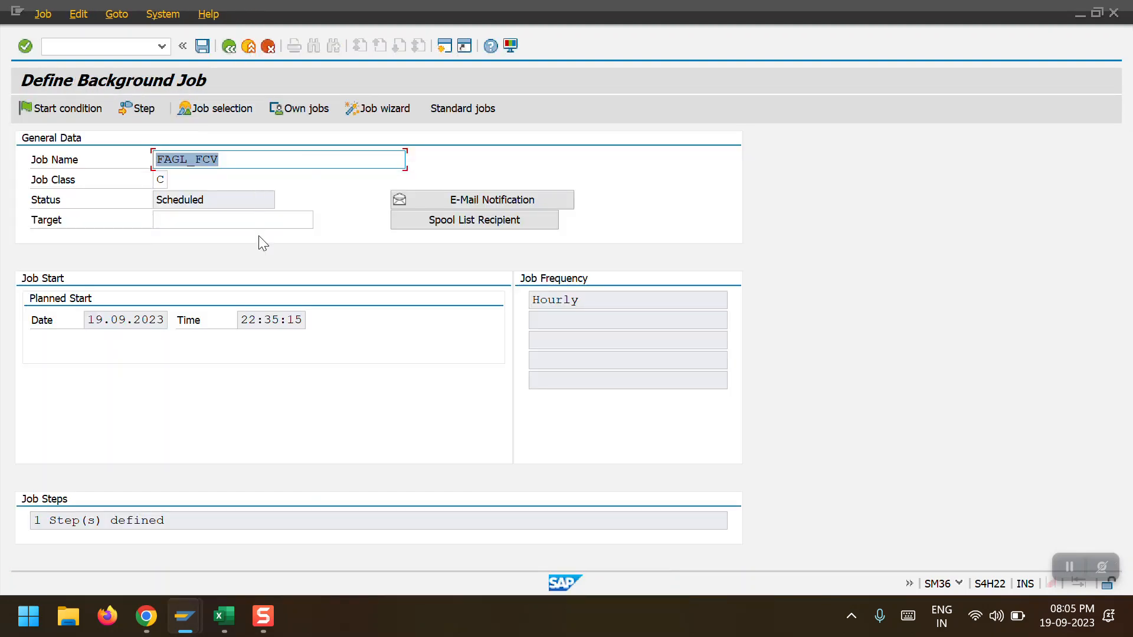
pyautogui.doubleClick(243, 319)
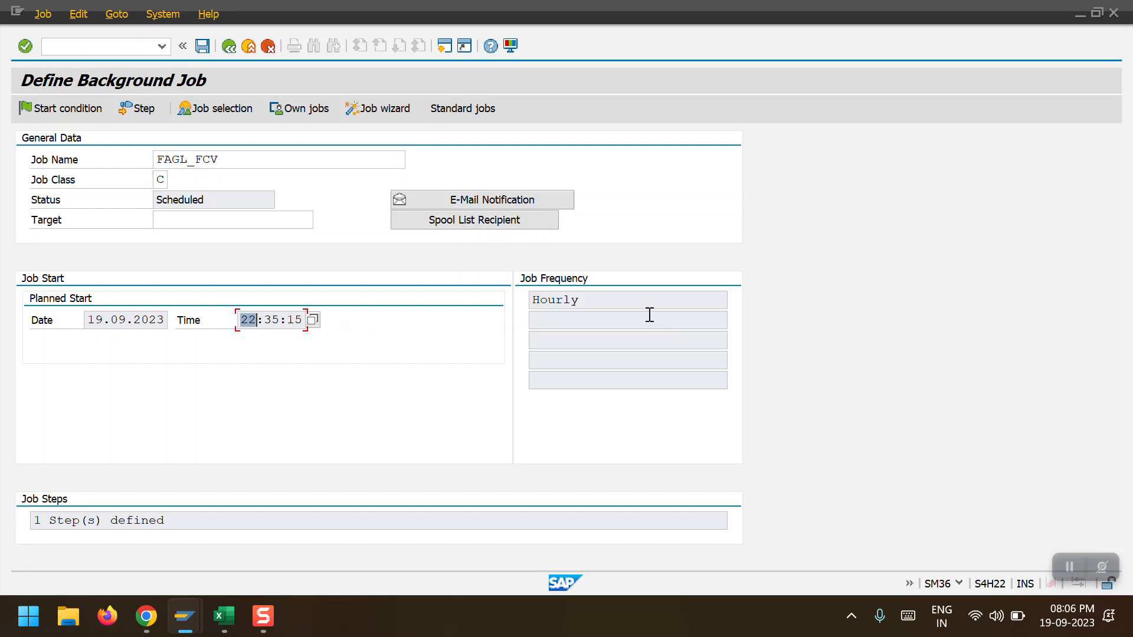
pyautogui.click(203, 50)
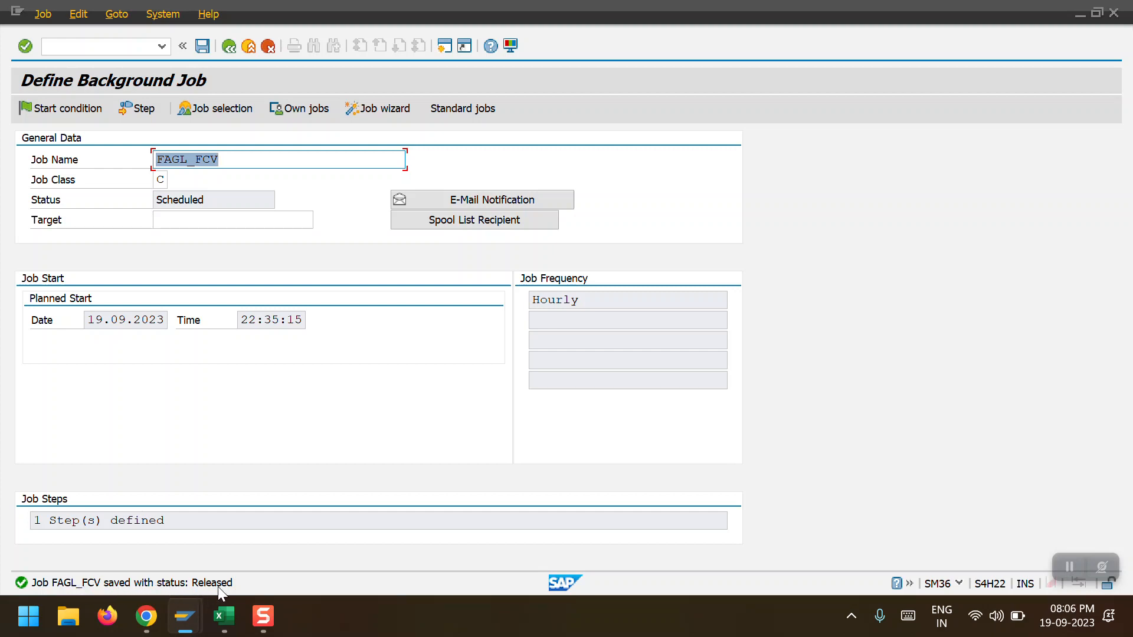
# Display the FAGL_FCV job from the own jobs overview, then return and mark it in the list.
pyautogui.click(300, 109)
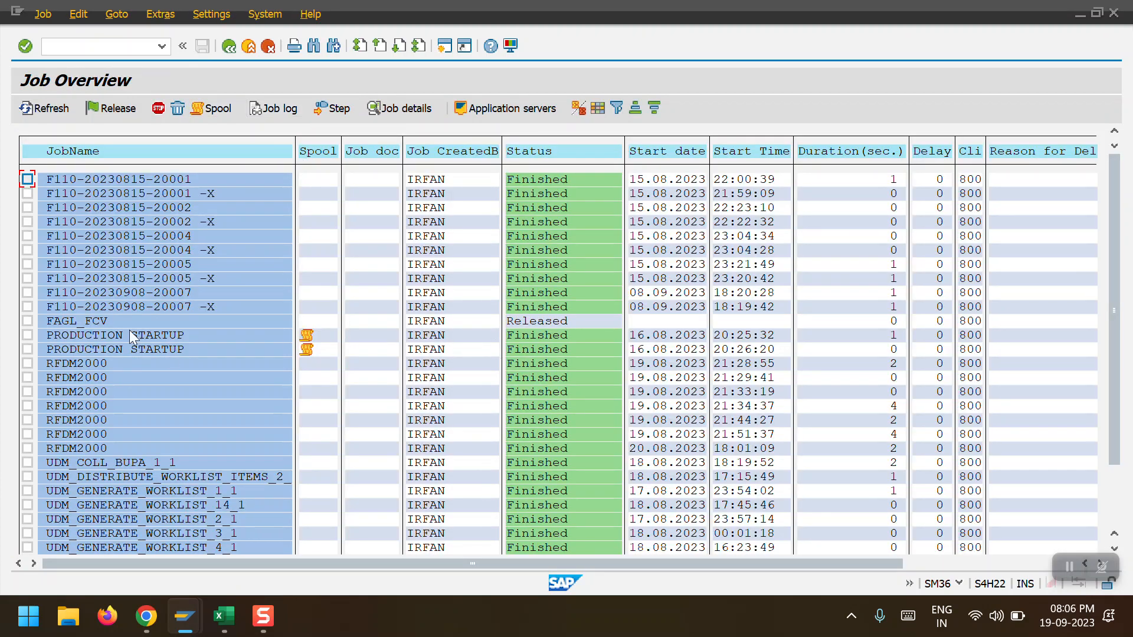
pyautogui.doubleClick(66, 320)
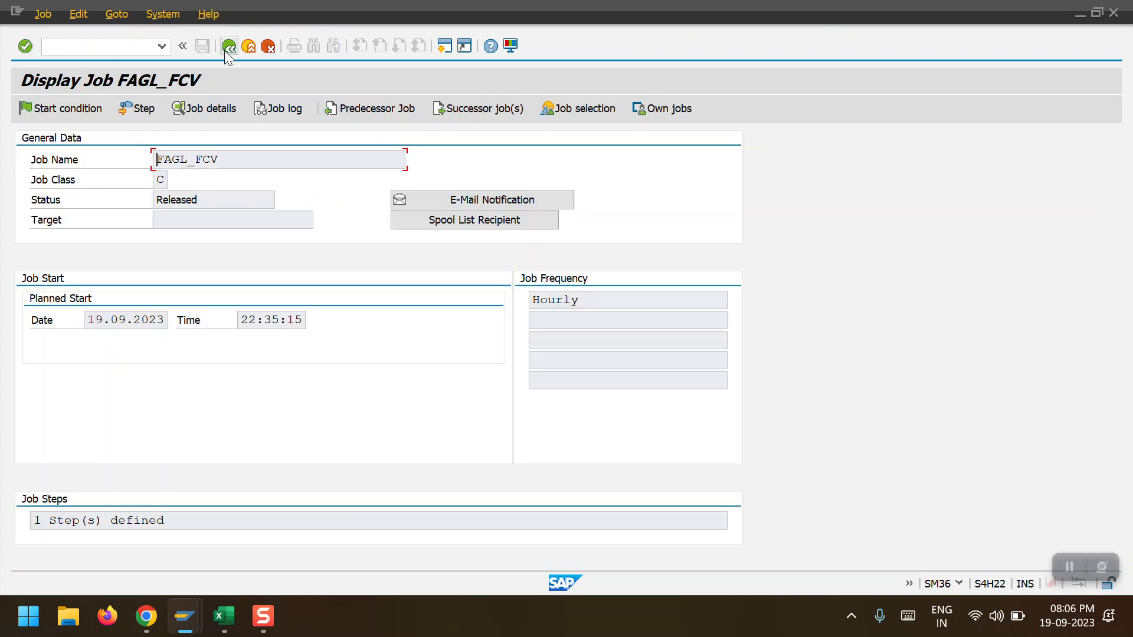
pyautogui.click(226, 48)
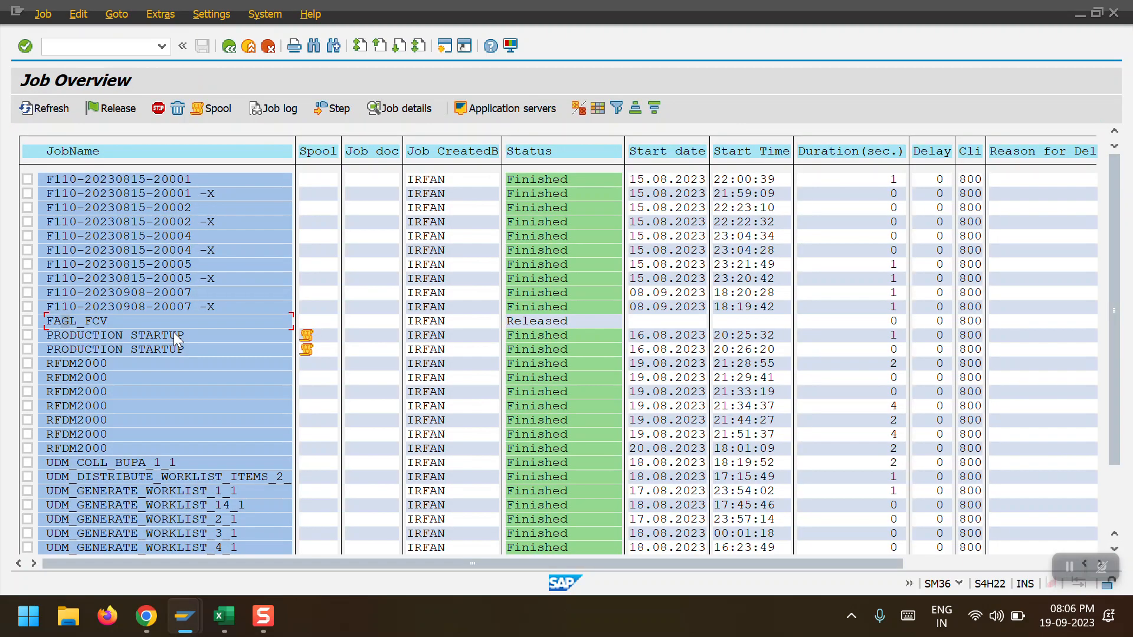
pyautogui.click(28, 322)
# Switch to the Sending of FI-AR-Relevant Data session and start transaction SM37 there.
pyautogui.moveTo(184, 617)
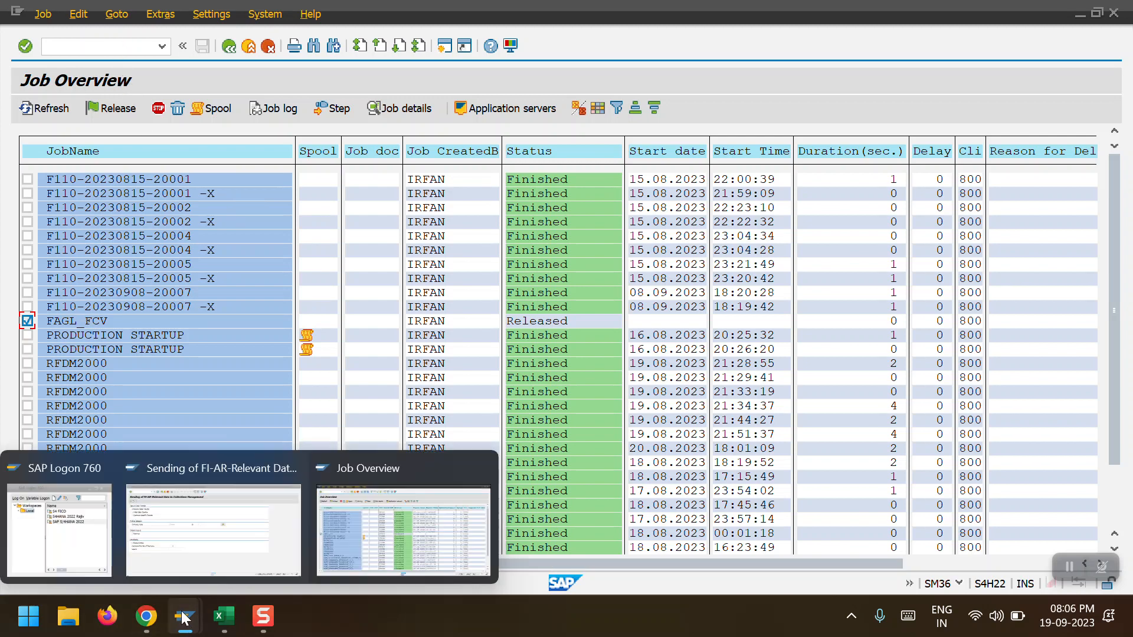
pyautogui.click(214, 541)
pyautogui.click(98, 45)
pyautogui.write('/')
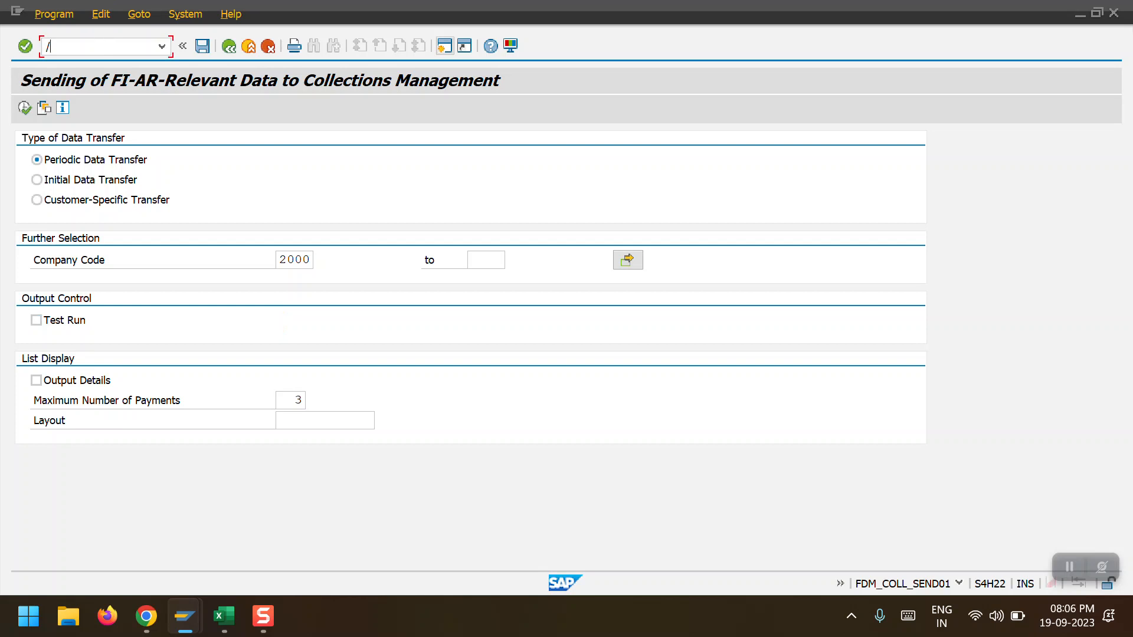
pyautogui.write('NSM37')
pyautogui.press('Return')
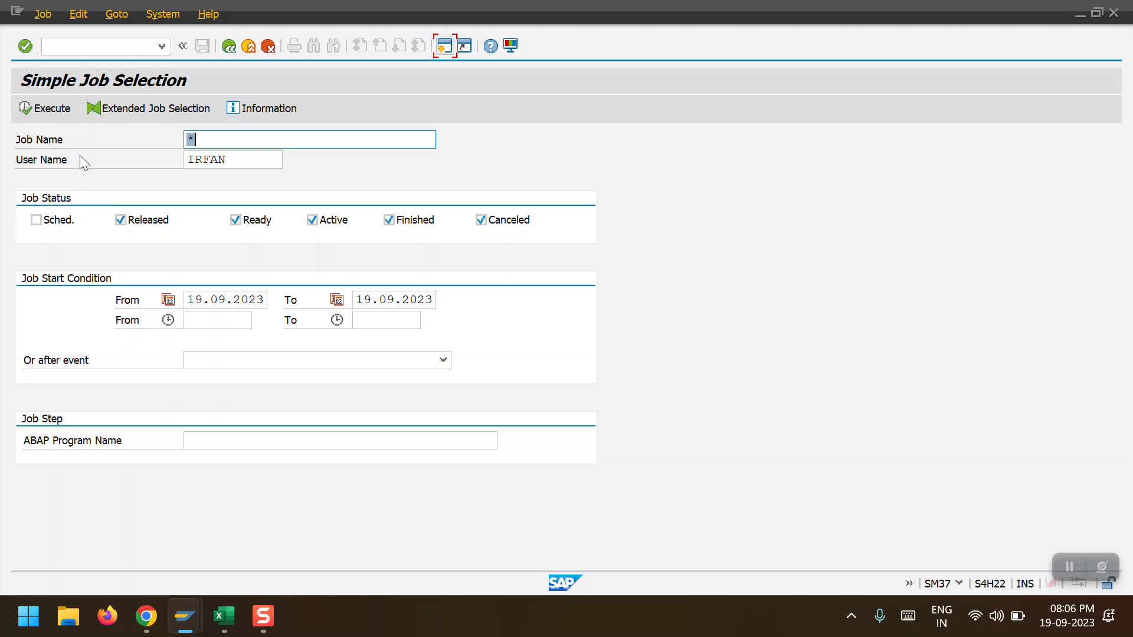
# Include scheduled jobs in the job status selection and run the job search.
pyautogui.click(50, 219)
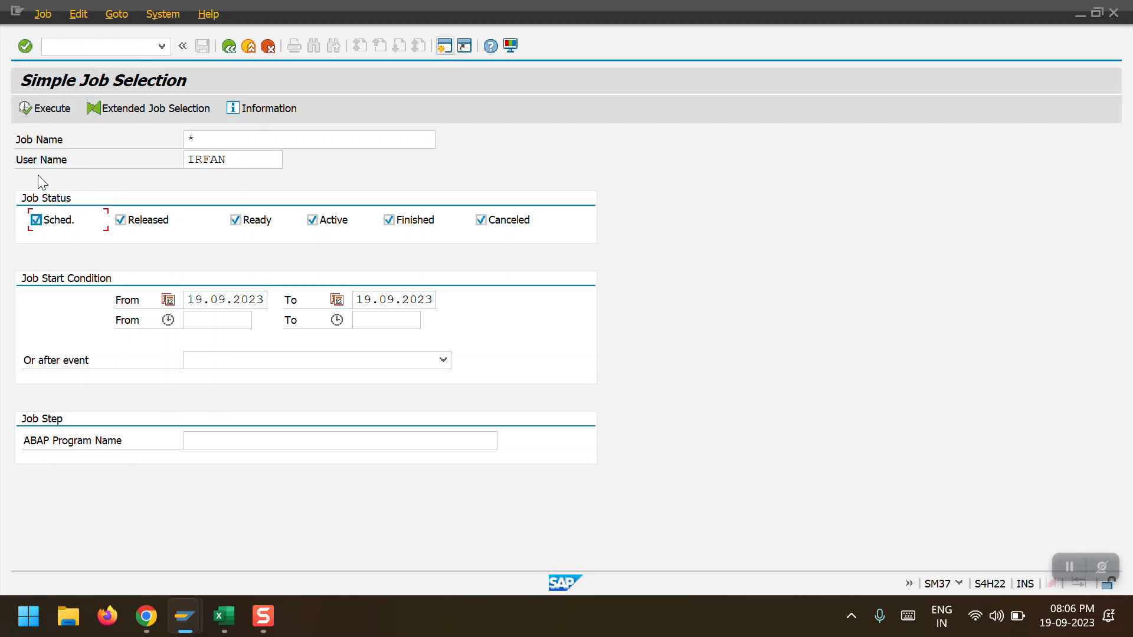
pyautogui.click(24, 108)
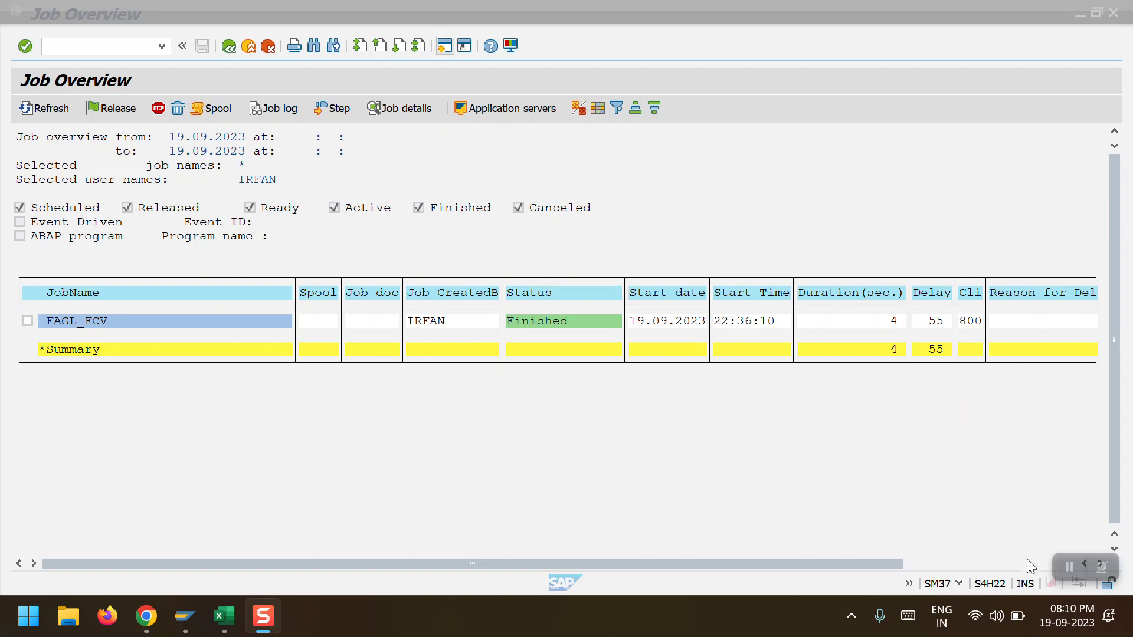
pyautogui.moveTo(1076, 614)
# Open the FAGL_FCV job and examine its scheduled start and execution times in the job details.
pyautogui.doubleClick(84, 319)
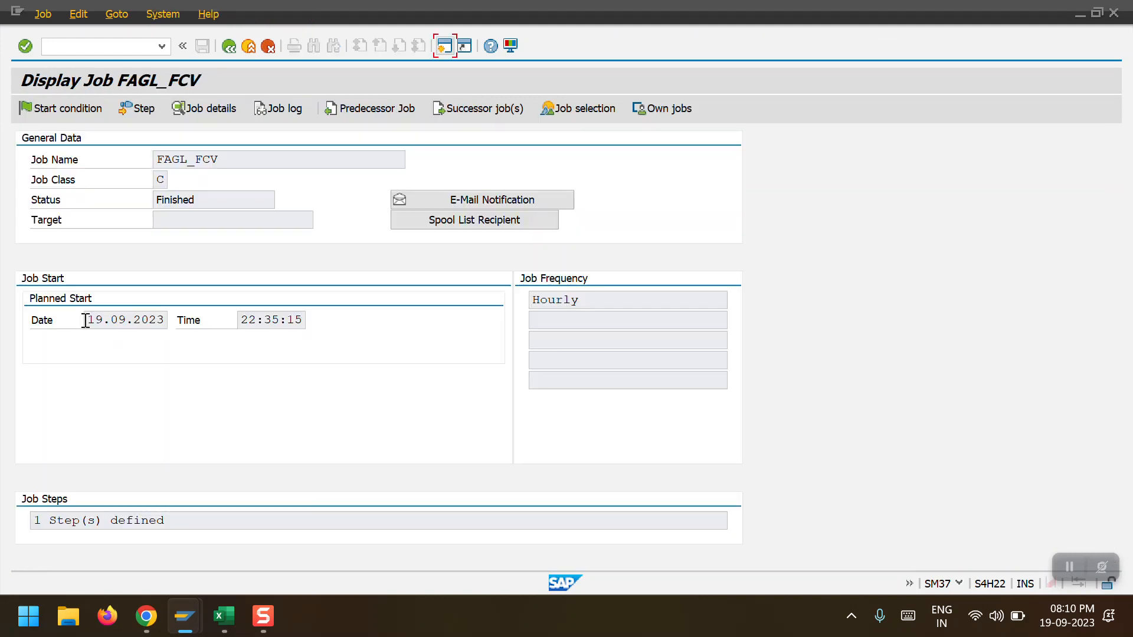
pyautogui.click(222, 111)
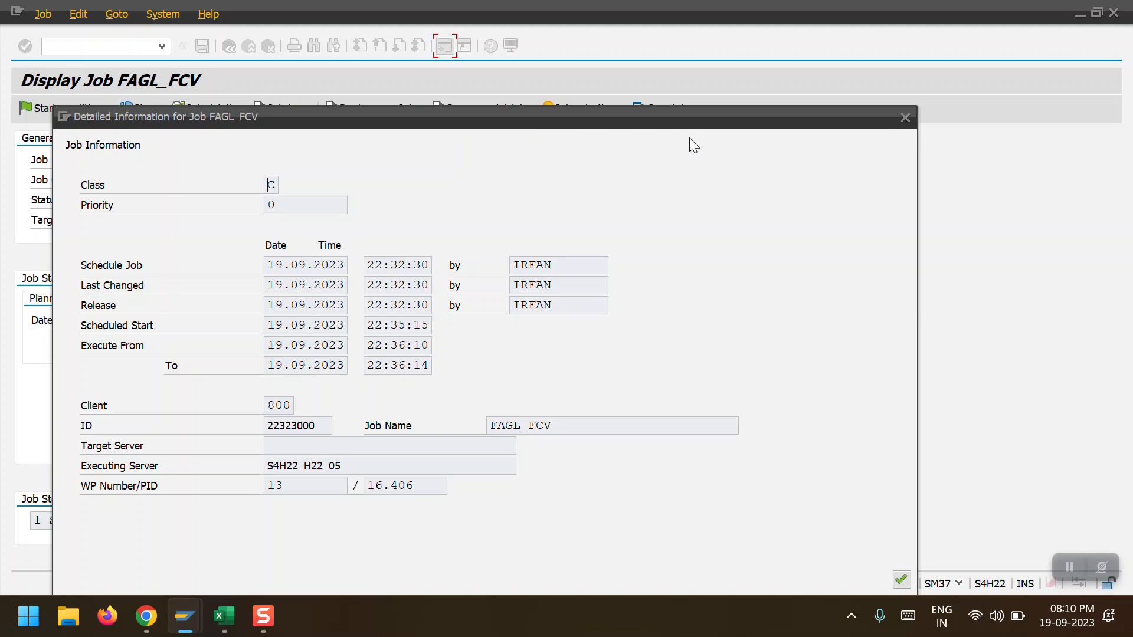
pyautogui.click(904, 119)
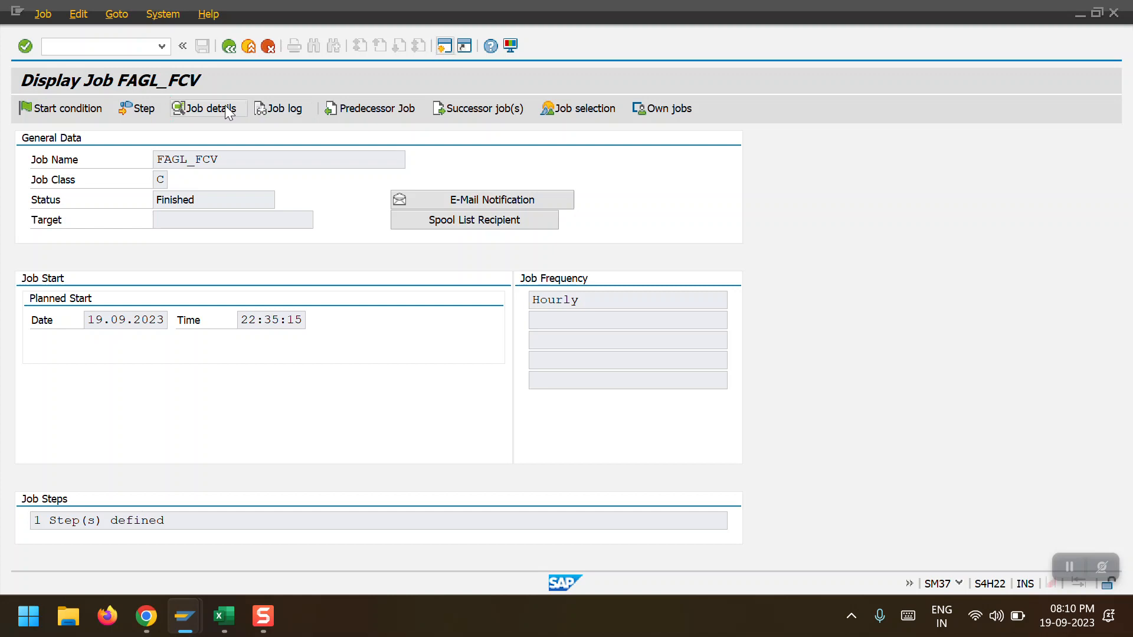
pyautogui.click(228, 111)
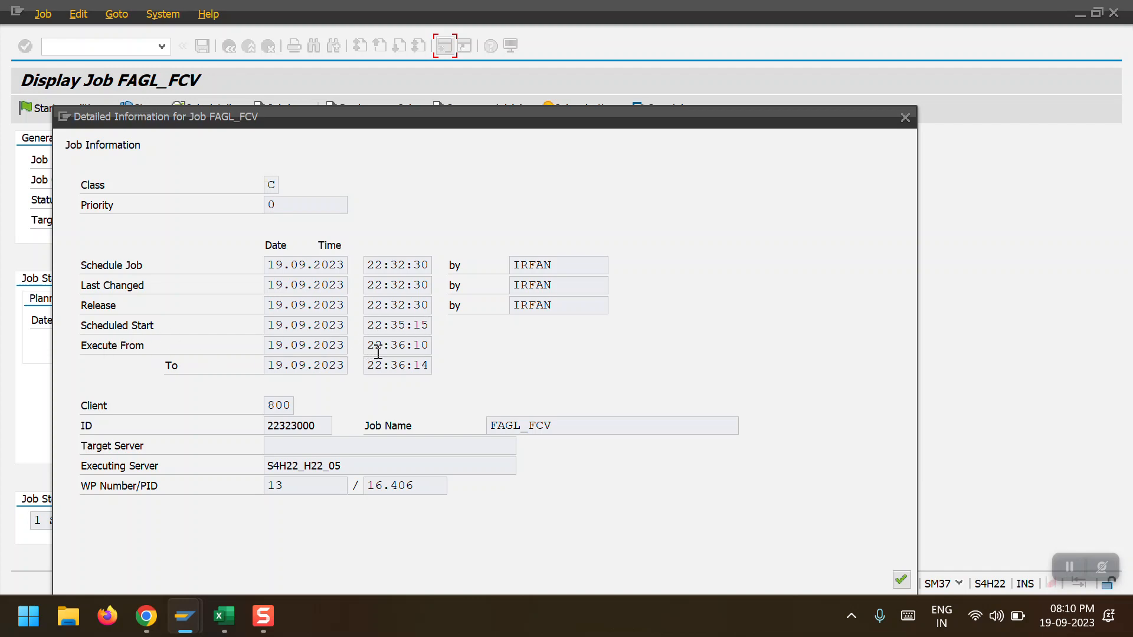
pyautogui.moveTo(401, 344); pyautogui.dragTo(407, 344)
pyautogui.moveTo(464, 127); pyautogui.dragTo(461, 73)
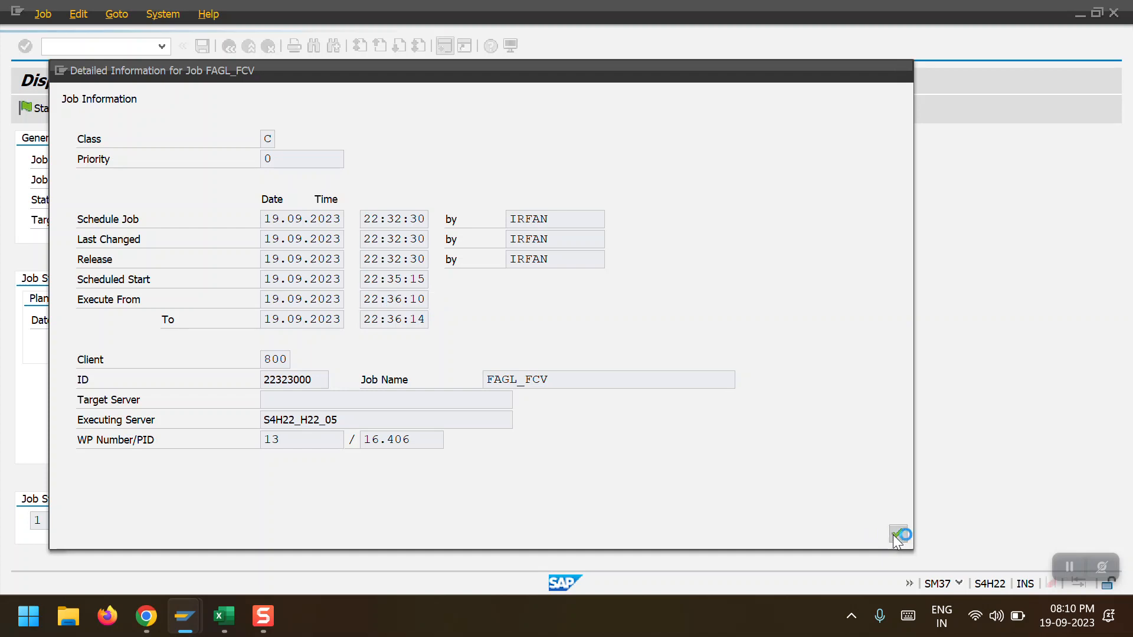
pyautogui.click(895, 535)
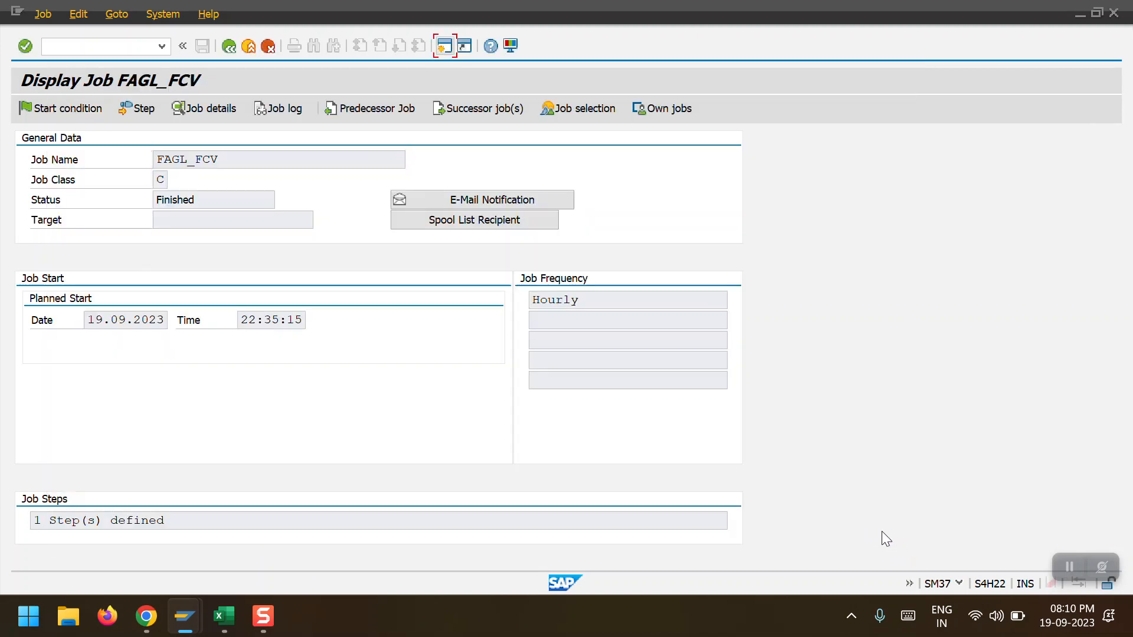
# Review the job log of FAGL_FCV and return to the job overview.
pyautogui.click(298, 111)
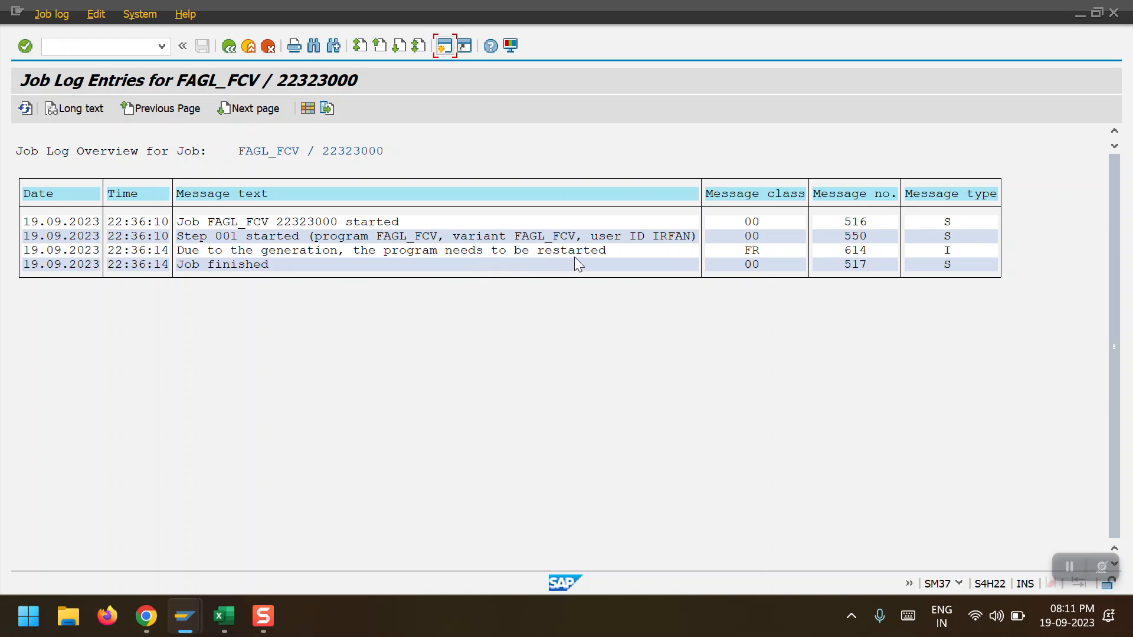
pyautogui.click(228, 47)
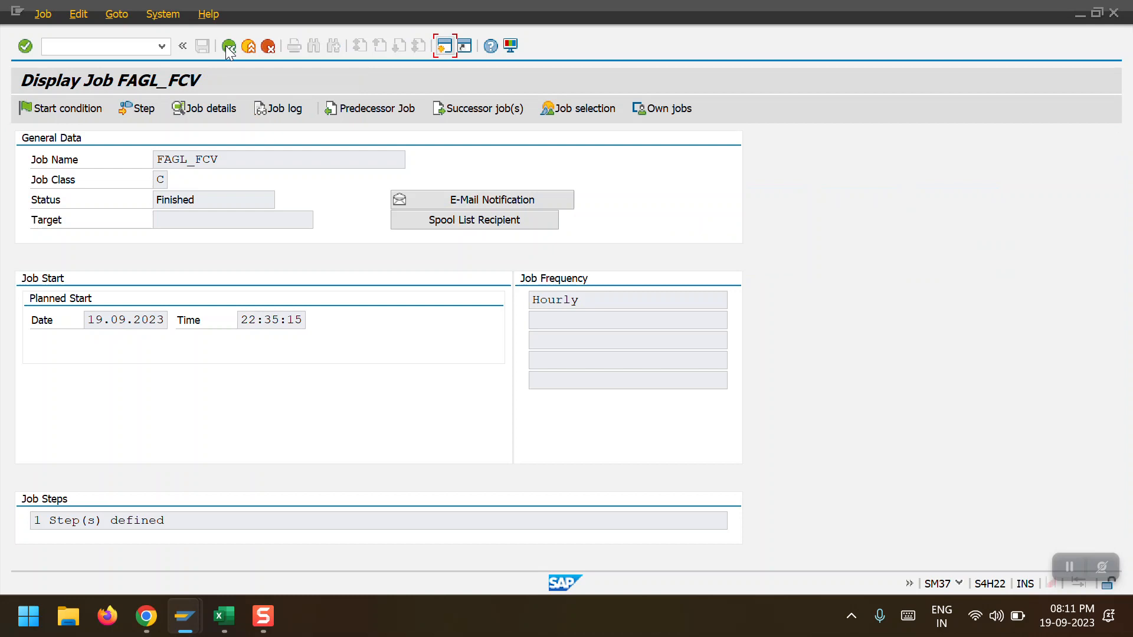
pyautogui.click(227, 46)
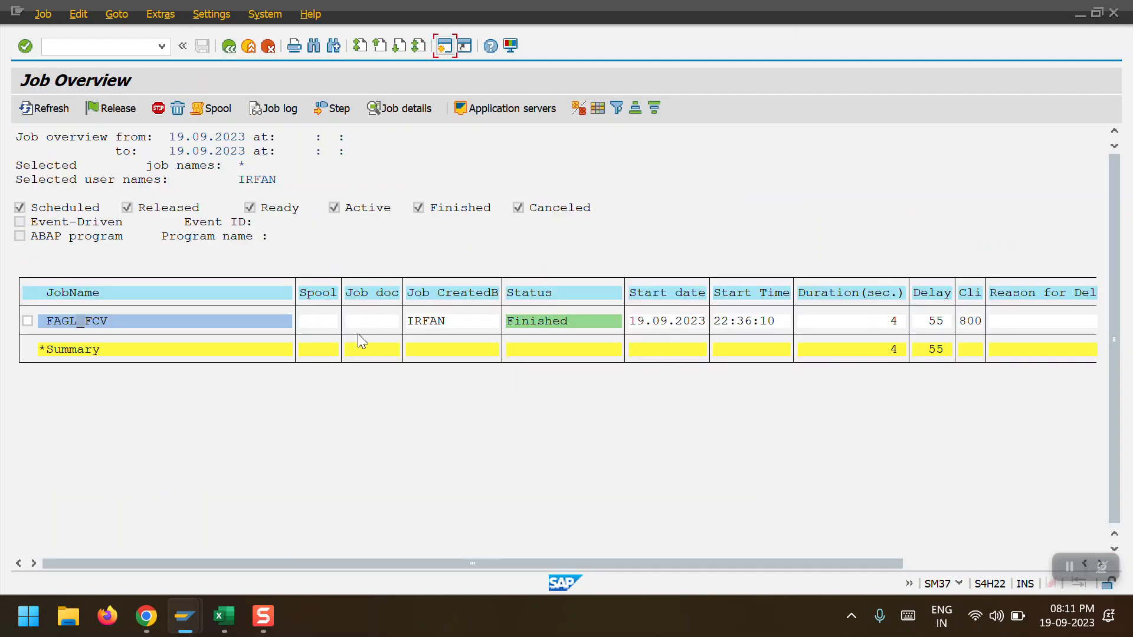